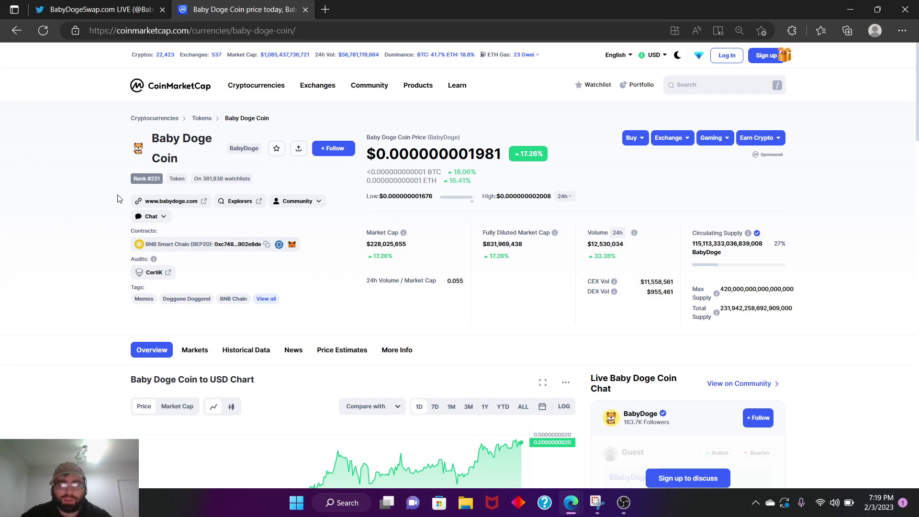
- Switch to the BabyDogeSwap.com LIVE Twitter profile to read the pinned Burn Portal tweet
{"action": "left_click", "coordinate": [137, 10]}
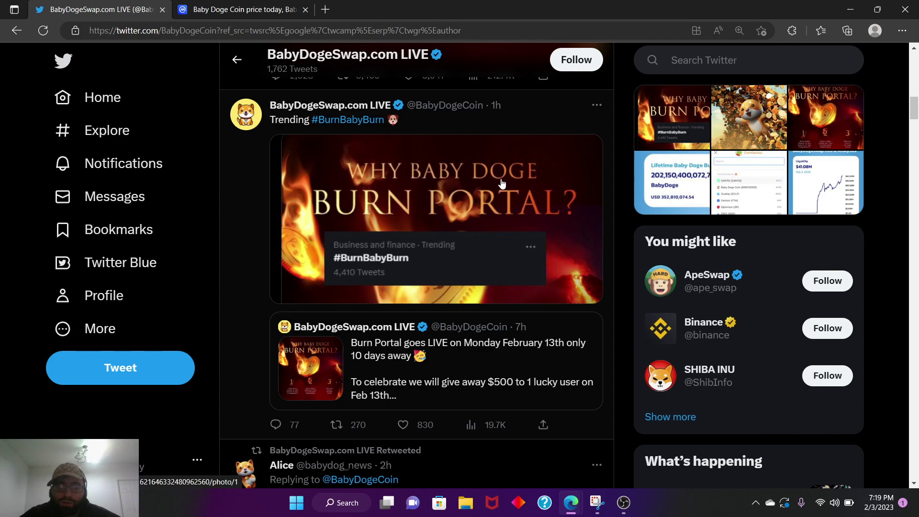
{"action": "scroll", "coordinate": [501, 185], "scroll_direction": "down", "scroll_amount": 5}
{"action": "scroll", "coordinate": [517, 183], "scroll_direction": "down", "scroll_amount": 2}
{"action": "scroll", "coordinate": [538, 179], "scroll_direction": "up", "scroll_amount": 4}
{"action": "scroll", "coordinate": [550, 187], "scroll_direction": "up", "scroll_amount": 4}
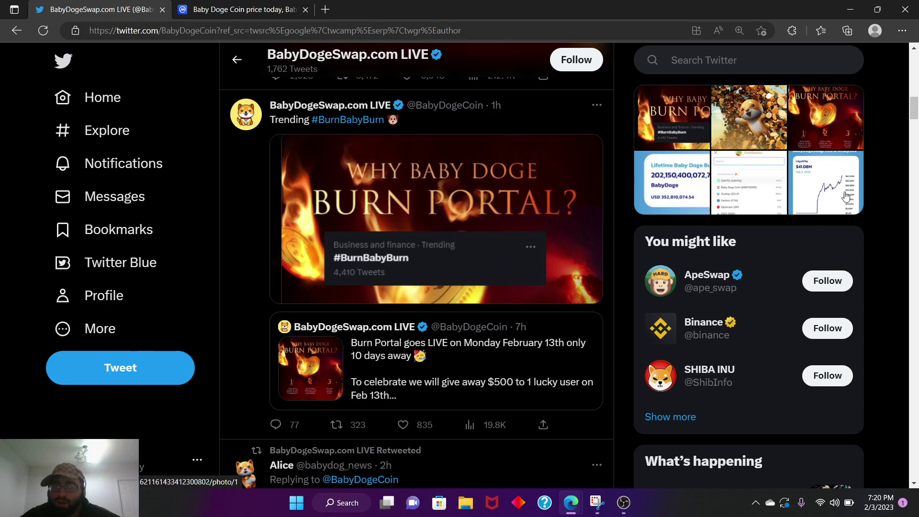
{"action": "left_click_drag", "start_coordinate": [914, 109], "coordinate": [917, 170]}
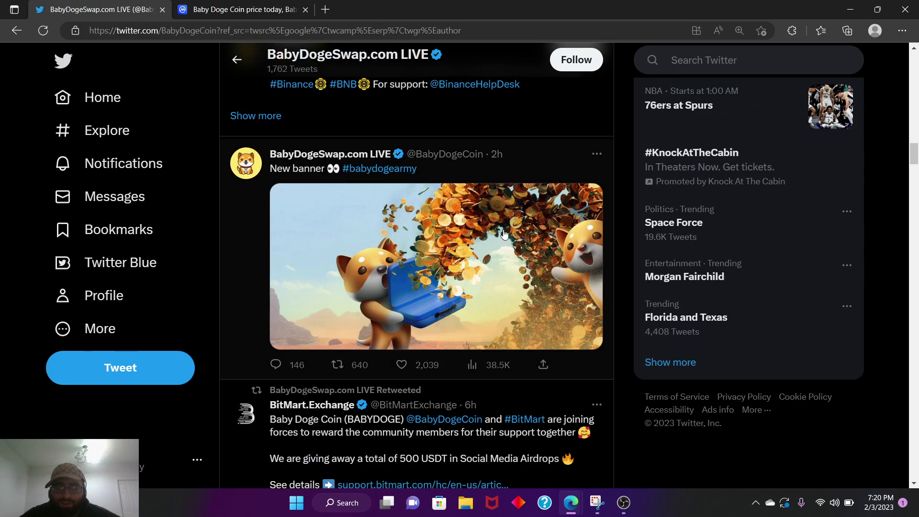
{"action": "left_click_drag", "start_coordinate": [915, 152], "coordinate": [916, 215]}
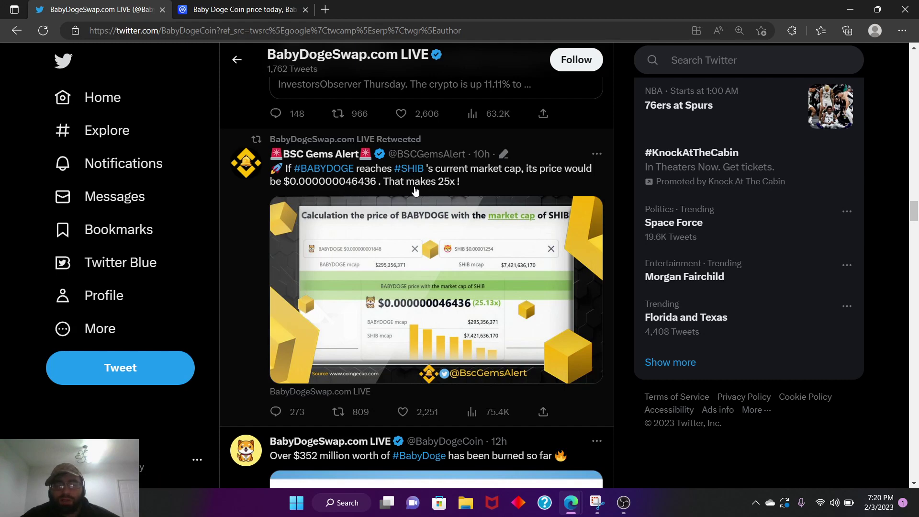
{"action": "scroll", "coordinate": [546, 205], "scroll_direction": "down", "scroll_amount": 5}
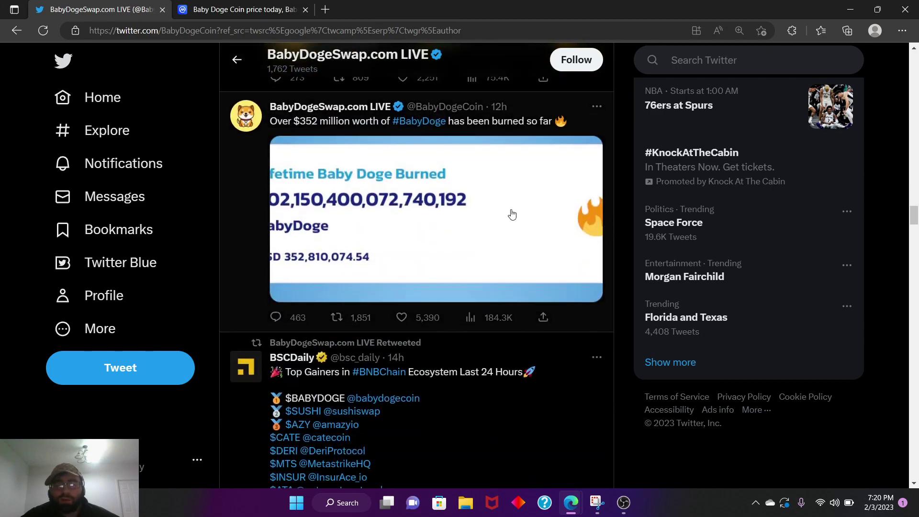
{"action": "scroll", "coordinate": [467, 194], "scroll_direction": "up", "scroll_amount": 2}
{"action": "scroll", "coordinate": [431, 175], "scroll_direction": "up", "scroll_amount": 2}
{"action": "scroll", "coordinate": [460, 181], "scroll_direction": "up", "scroll_amount": 1}
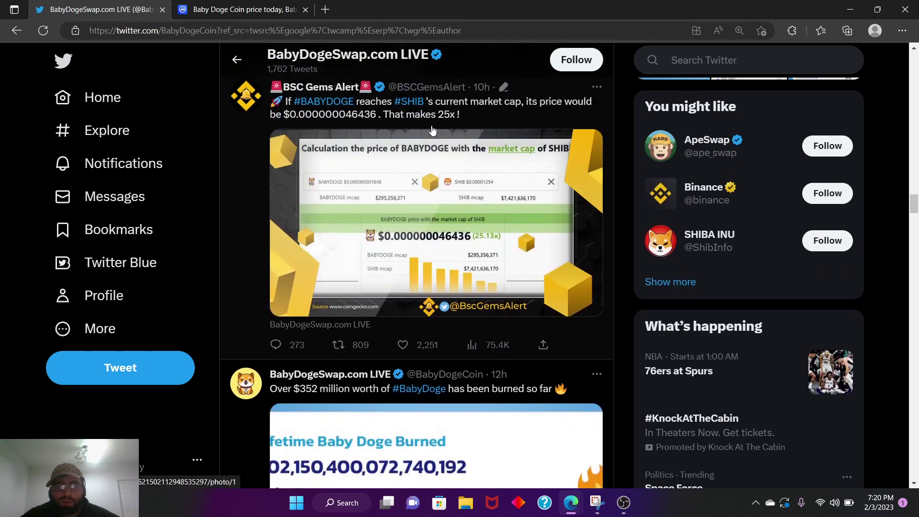
{"action": "scroll", "coordinate": [462, 184], "scroll_direction": "down", "scroll_amount": 1}
{"action": "scroll", "coordinate": [459, 186], "scroll_direction": "down", "scroll_amount": 2}
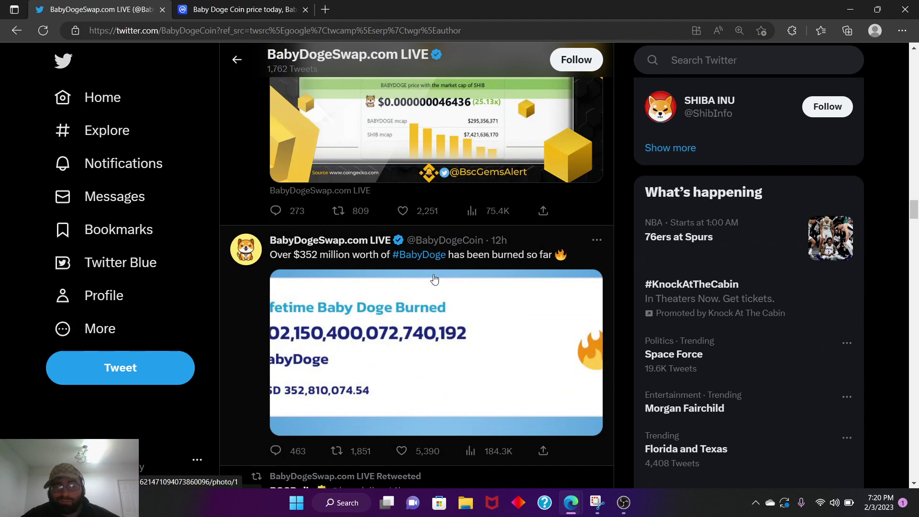
{"action": "scroll", "coordinate": [434, 274], "scroll_direction": "up", "scroll_amount": 3}
{"action": "scroll", "coordinate": [434, 273], "scroll_direction": "down", "scroll_amount": 3}
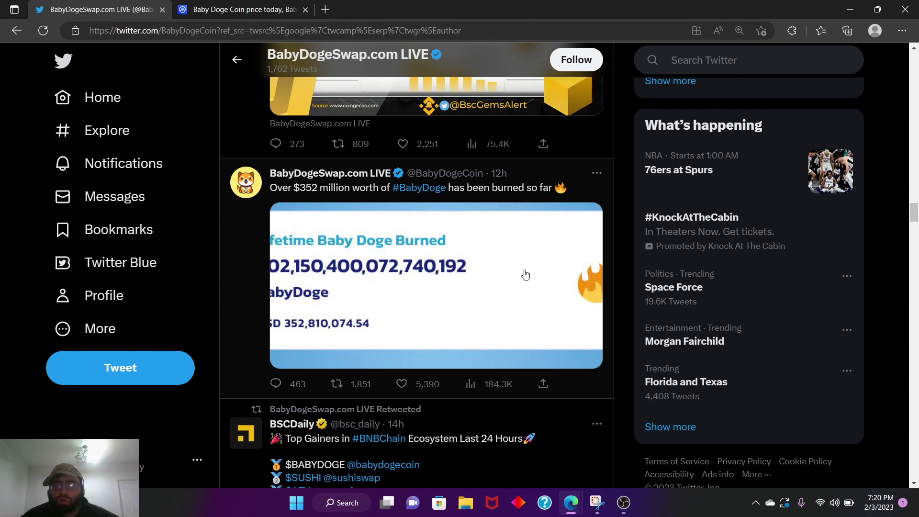
- Glance at the Baby Doge Coin price tab, then return to the BabyDogeSwap timeline
{"action": "left_click", "coordinate": [245, 9]}
{"action": "left_click", "coordinate": [130, 10]}
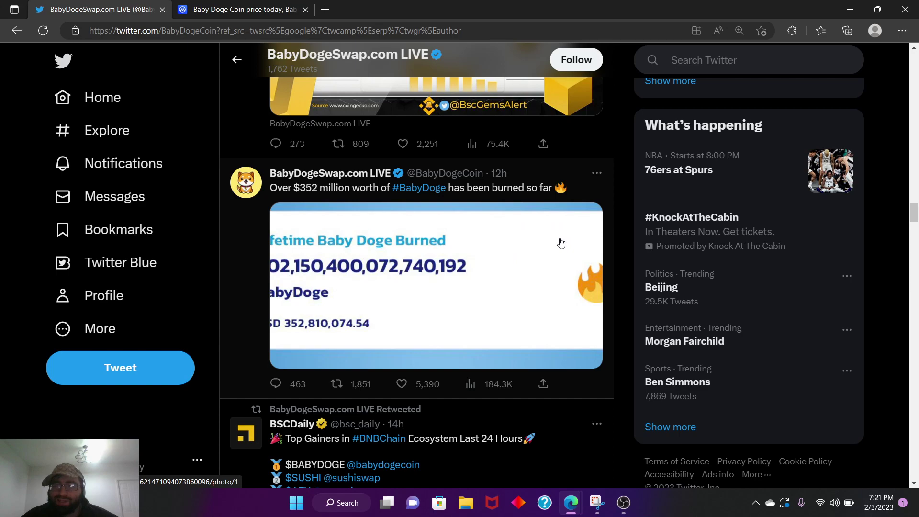
{"action": "scroll", "coordinate": [561, 242], "scroll_direction": "down", "scroll_amount": 2}
{"action": "scroll", "coordinate": [558, 256], "scroll_direction": "down", "scroll_amount": 3}
{"action": "scroll", "coordinate": [565, 277], "scroll_direction": "down", "scroll_amount": 2}
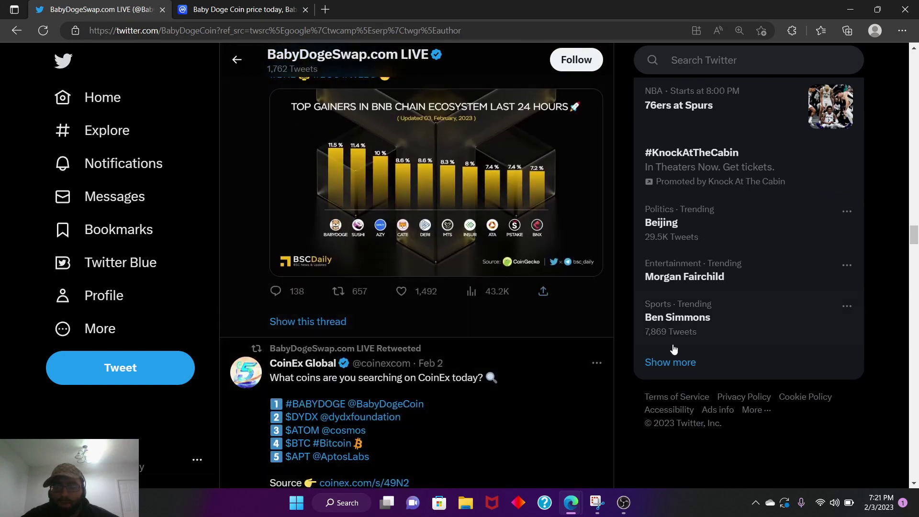
{"action": "scroll", "coordinate": [432, 316], "scroll_direction": "down", "scroll_amount": 5}
{"action": "scroll", "coordinate": [476, 324], "scroll_direction": "down", "scroll_amount": 6}
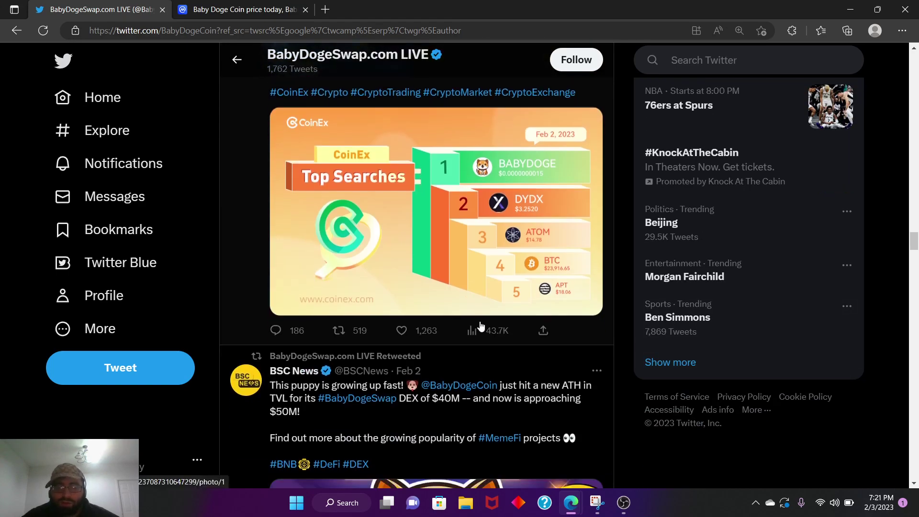
{"action": "scroll", "coordinate": [453, 302], "scroll_direction": "down", "scroll_amount": 3}
{"action": "scroll", "coordinate": [436, 273], "scroll_direction": "down", "scroll_amount": 3}
{"action": "scroll", "coordinate": [439, 279], "scroll_direction": "up", "scroll_amount": 1}
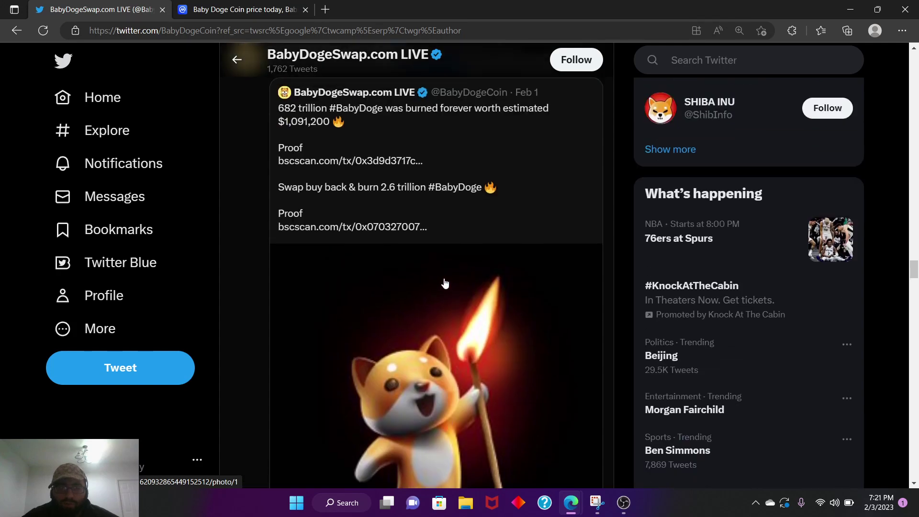
{"action": "scroll", "coordinate": [443, 283], "scroll_direction": "up", "scroll_amount": 1}
{"action": "scroll", "coordinate": [444, 277], "scroll_direction": "up", "scroll_amount": 1}
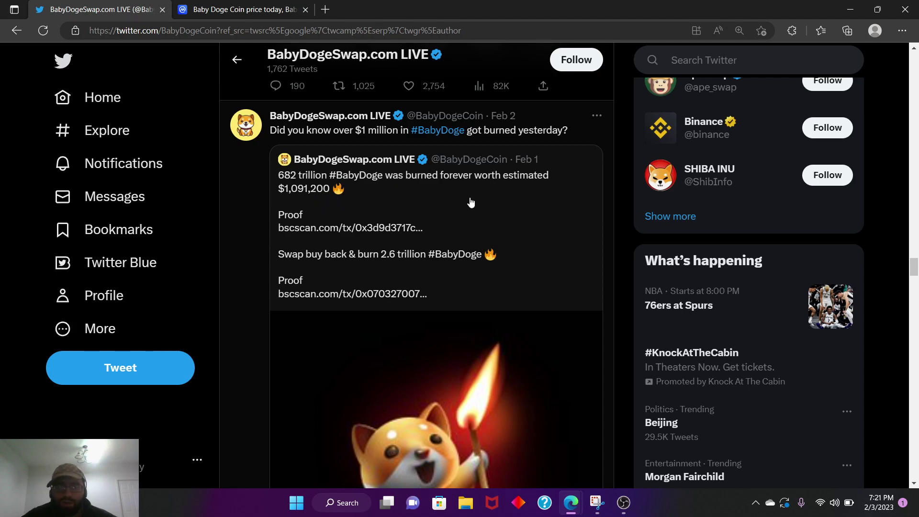
- View the CoinMarketCap Baby Doge Coin chart at 1M, then 3M, then 1M again
{"action": "key", "text": "ctrl+Tab"}
{"action": "scroll", "coordinate": [547, 251], "scroll_direction": "down", "scroll_amount": 3}
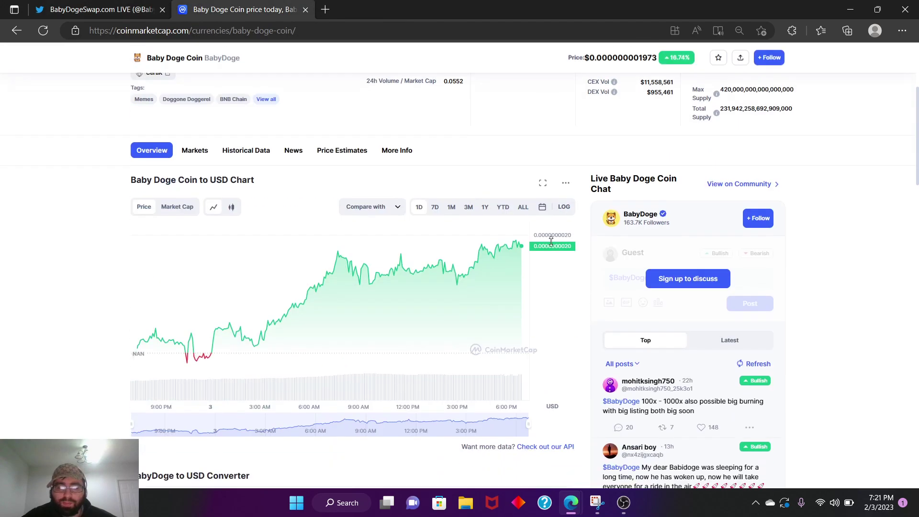
{"action": "left_click", "coordinate": [451, 207]}
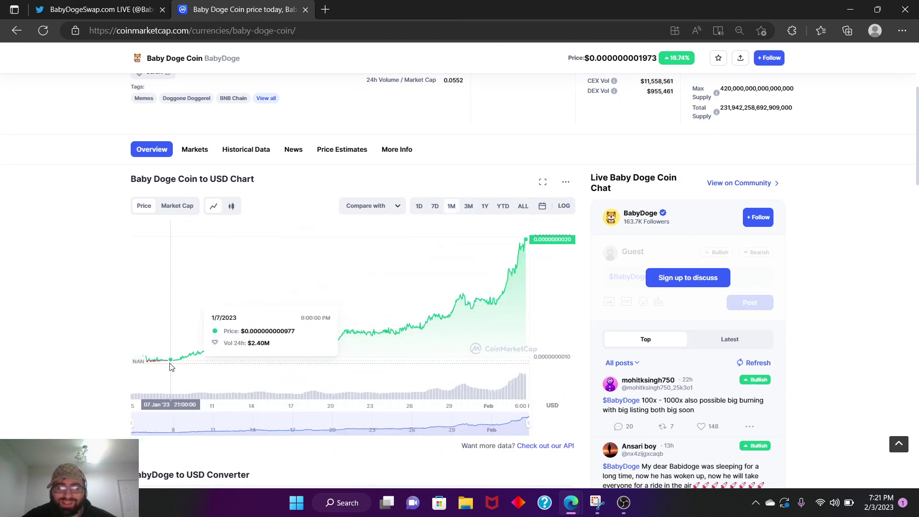
{"action": "left_click", "coordinate": [468, 206]}
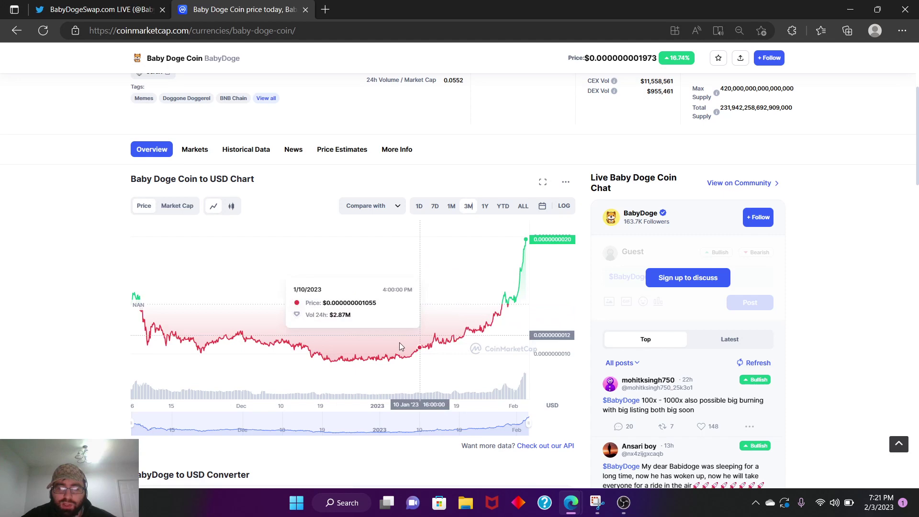
{"action": "left_click", "coordinate": [451, 206]}
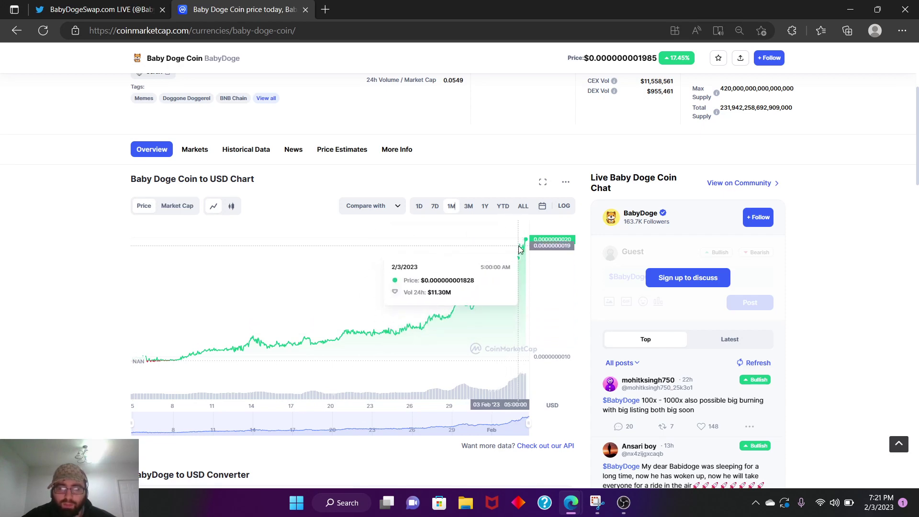
- Return to the BabyDogeSwap.com LIVE feed on Twitter to browse past the Burn Portal tweet
{"action": "left_click", "coordinate": [126, 9]}
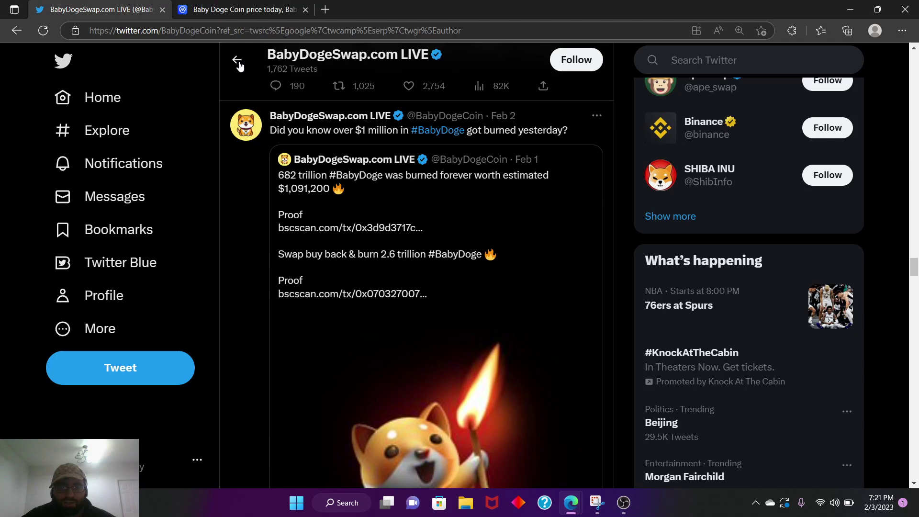
{"action": "scroll", "coordinate": [448, 310], "scroll_direction": "down", "scroll_amount": 5}
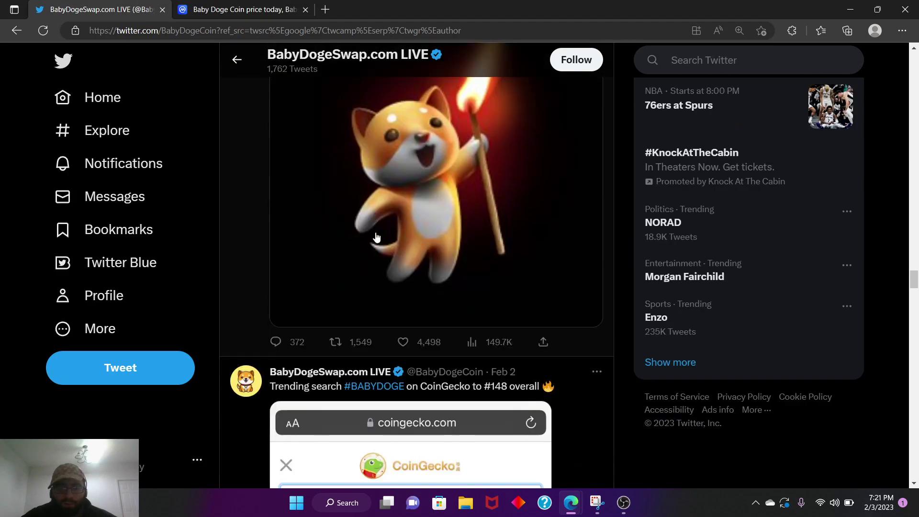
{"action": "scroll", "coordinate": [447, 310], "scroll_direction": "down", "scroll_amount": 3}
{"action": "scroll", "coordinate": [453, 316], "scroll_direction": "down", "scroll_amount": 3}
{"action": "scroll", "coordinate": [457, 323], "scroll_direction": "down", "scroll_amount": 3}
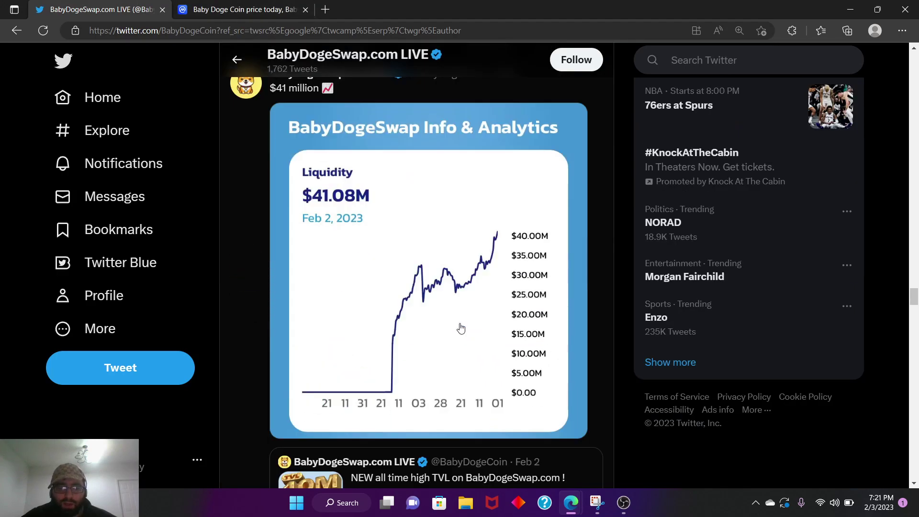
{"action": "scroll", "coordinate": [459, 327], "scroll_direction": "down", "scroll_amount": 3}
{"action": "scroll", "coordinate": [459, 327], "scroll_direction": "up", "scroll_amount": 3}
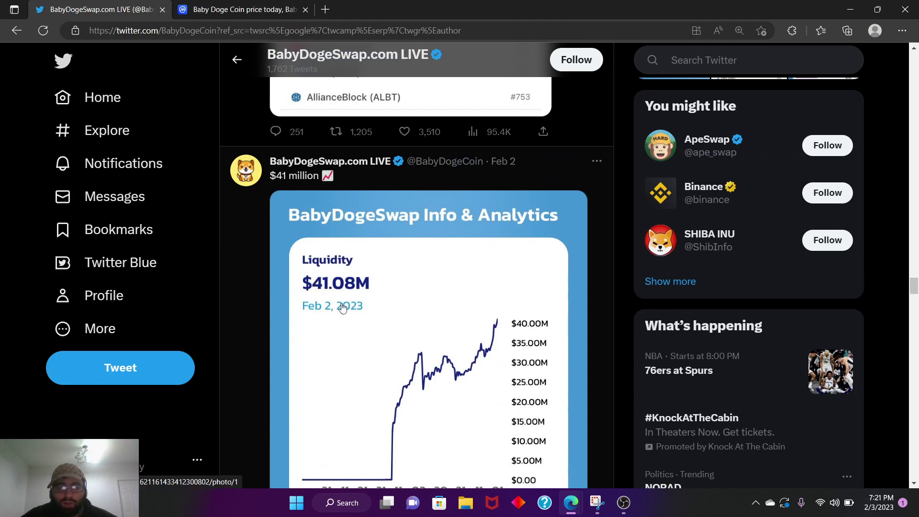
{"action": "scroll", "coordinate": [367, 291], "scroll_direction": "down", "scroll_amount": 1}
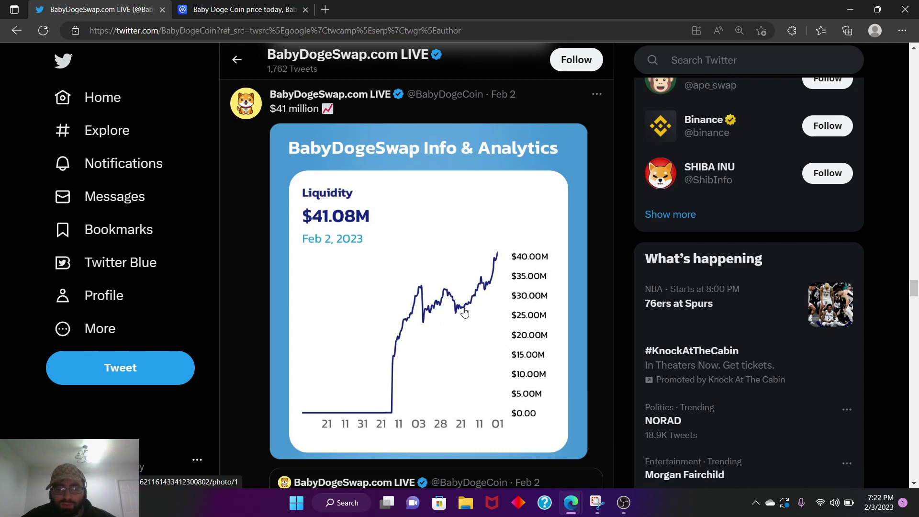
{"action": "scroll", "coordinate": [395, 294], "scroll_direction": "down", "scroll_amount": 2}
{"action": "scroll", "coordinate": [395, 302], "scroll_direction": "up", "scroll_amount": 2}
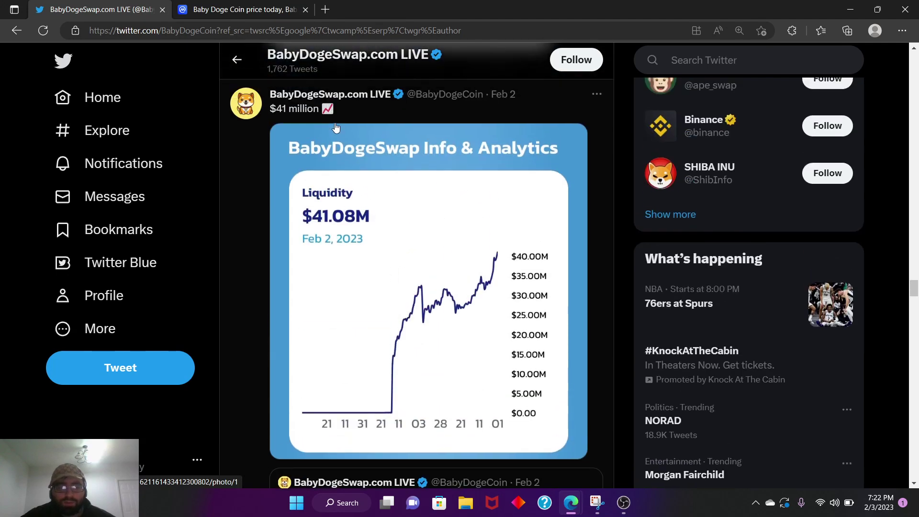
{"action": "scroll", "coordinate": [397, 348], "scroll_direction": "down", "scroll_amount": 3}
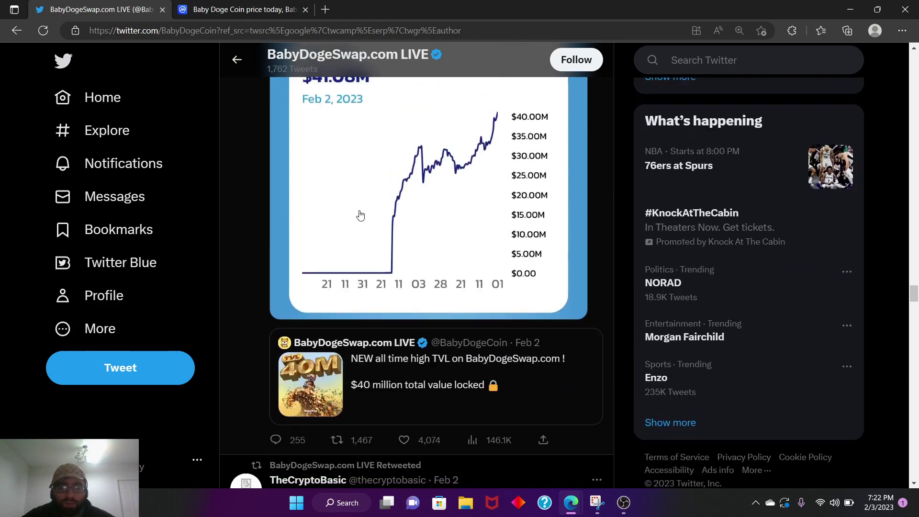
{"action": "left_click_drag", "start_coordinate": [914, 295], "coordinate": [914, 93]}
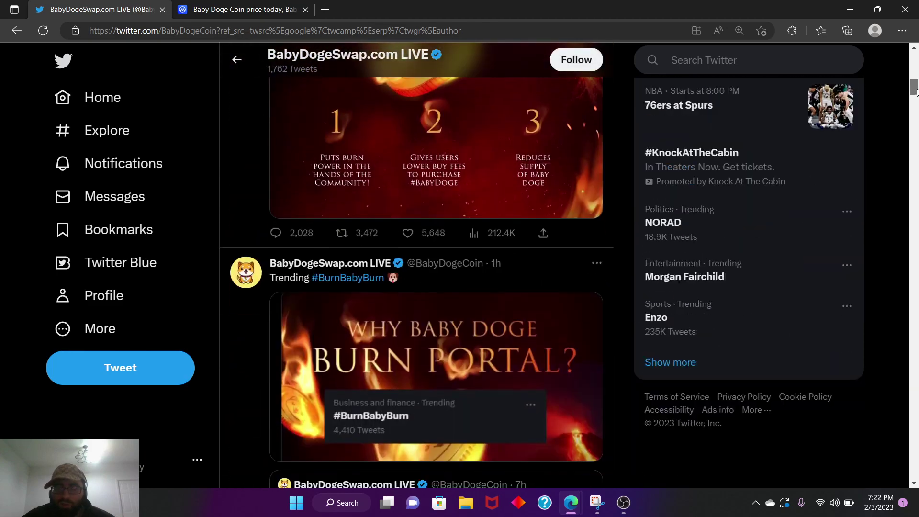
{"action": "left_click_drag", "start_coordinate": [914, 92], "coordinate": [914, 94]}
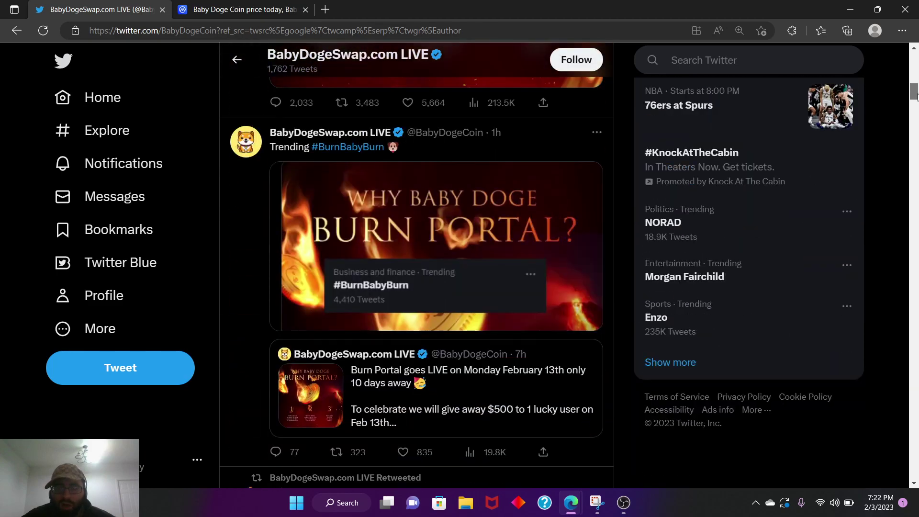
- Highlight Baby Doge Coin's 24h volume, fully diluted change, 16.54% market cap change and circulating supply
{"action": "key", "text": "ctrl+Tab"}
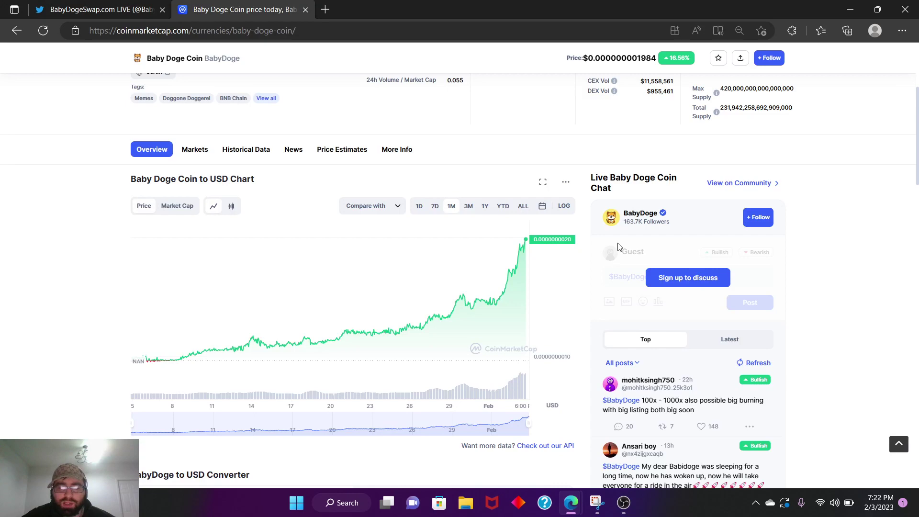
{"action": "scroll", "coordinate": [803, 188], "scroll_direction": "up", "scroll_amount": 3}
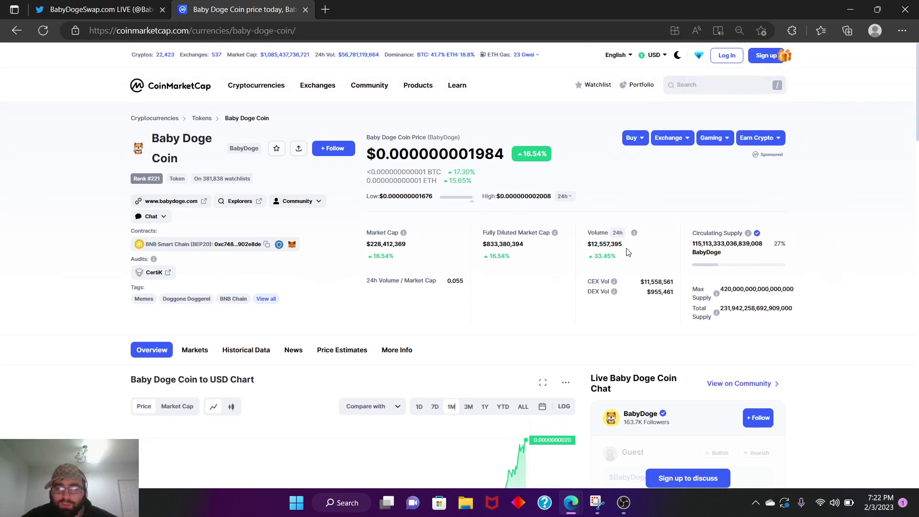
{"action": "left_click_drag", "start_coordinate": [589, 247], "coordinate": [620, 245]}
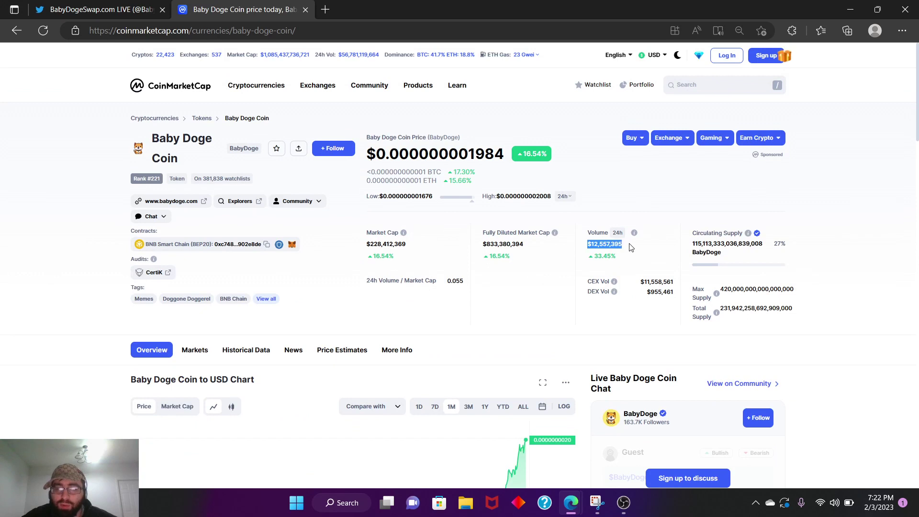
{"action": "left_click", "coordinate": [573, 272]}
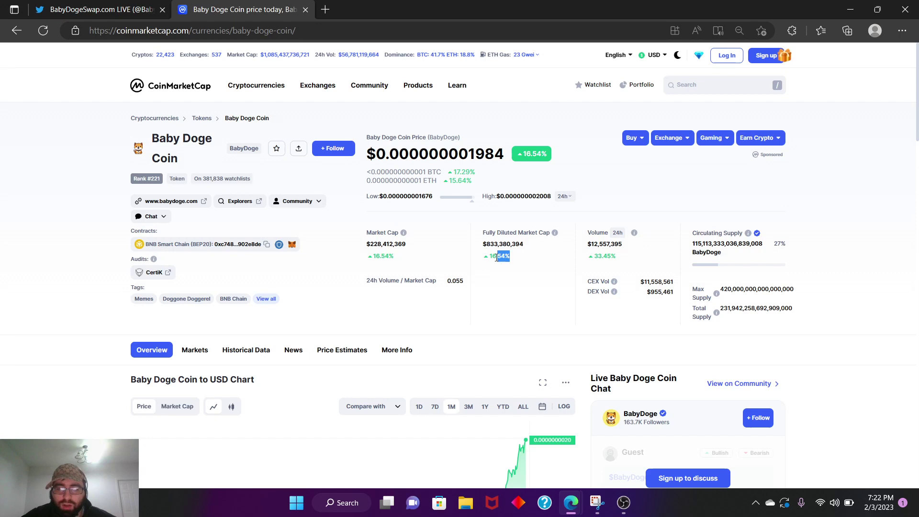
{"action": "left_click_drag", "start_coordinate": [512, 260], "coordinate": [485, 262]}
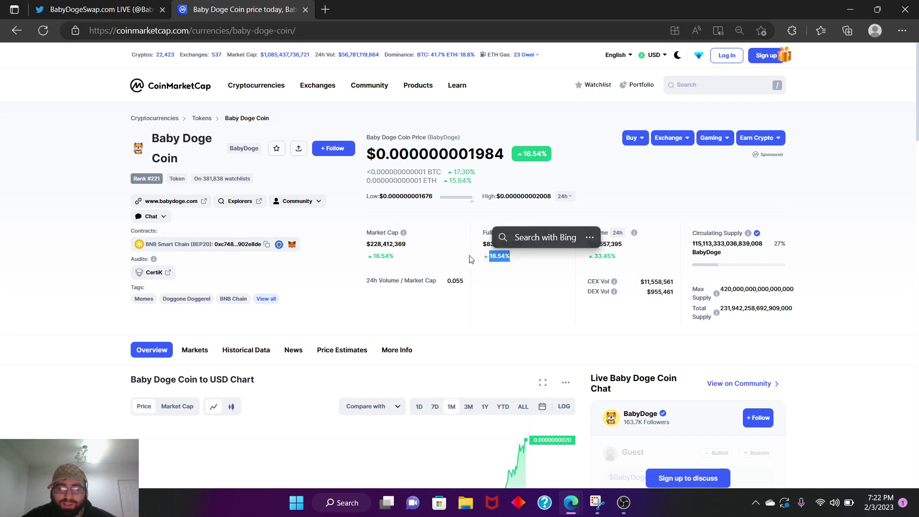
{"action": "left_click", "coordinate": [371, 247]}
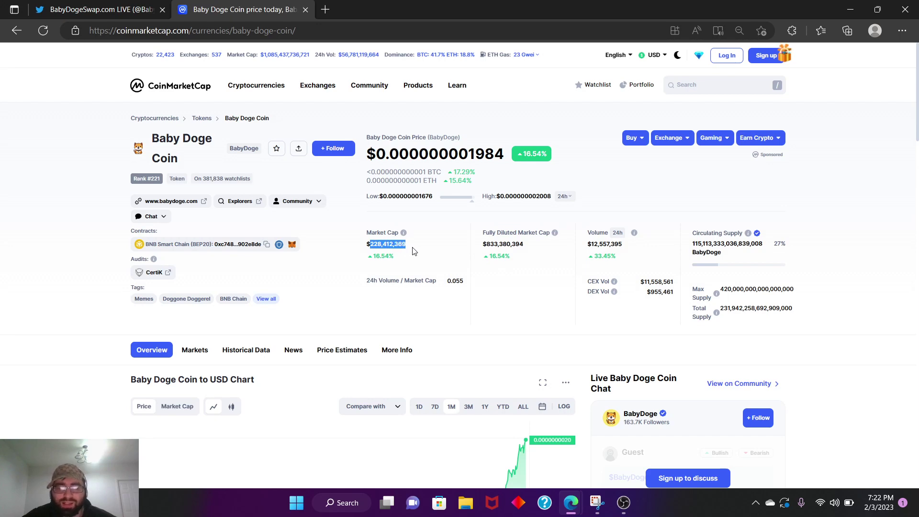
{"action": "left_click_drag", "start_coordinate": [369, 257], "coordinate": [420, 261]}
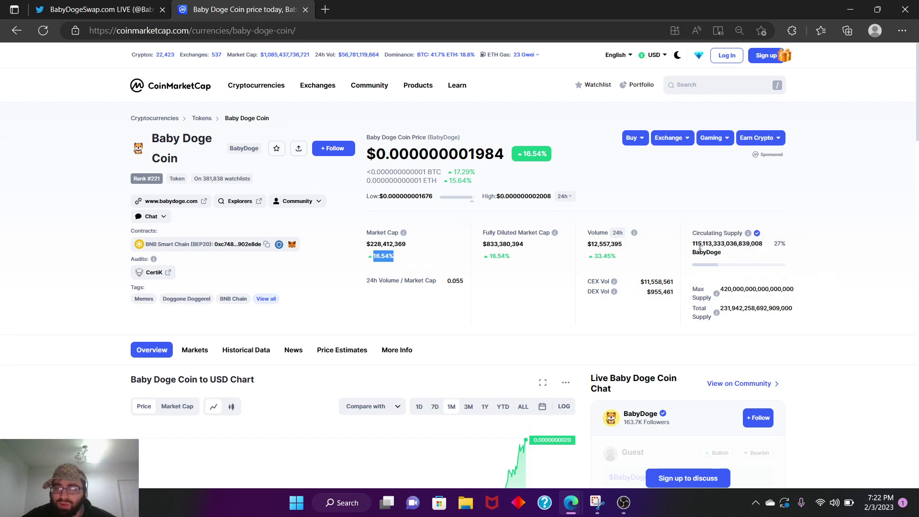
{"action": "left_click_drag", "start_coordinate": [693, 246], "coordinate": [765, 263]}
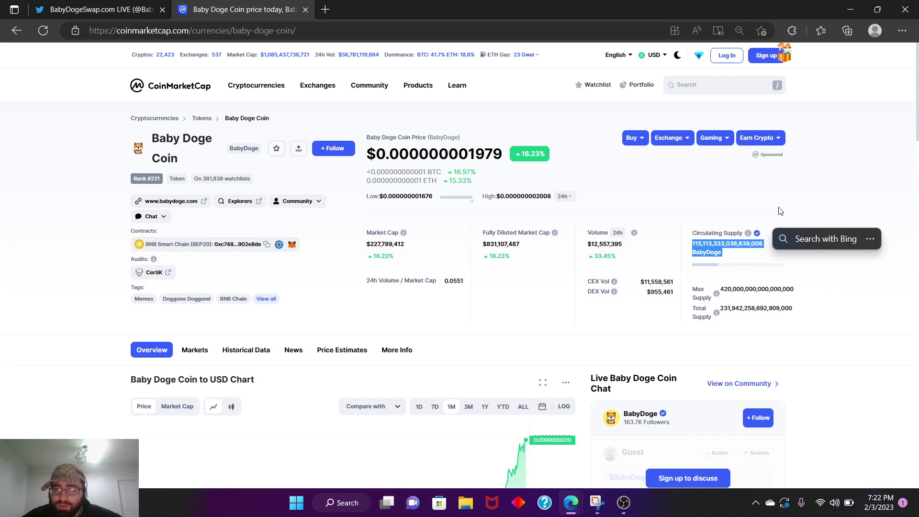
{"action": "left_click", "coordinate": [821, 183]}
{"action": "scroll", "coordinate": [797, 283], "scroll_direction": "down", "scroll_amount": 1}
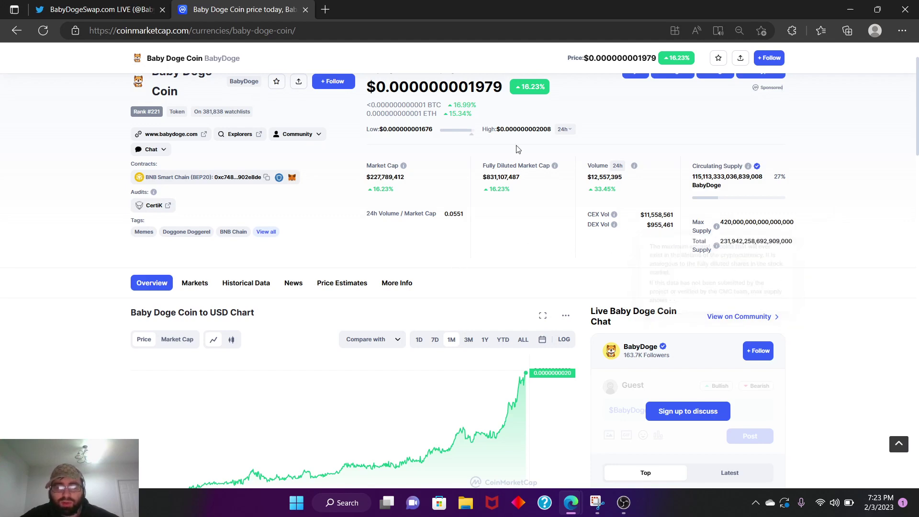
{"action": "scroll", "coordinate": [481, 220], "scroll_direction": "down", "scroll_amount": 4}
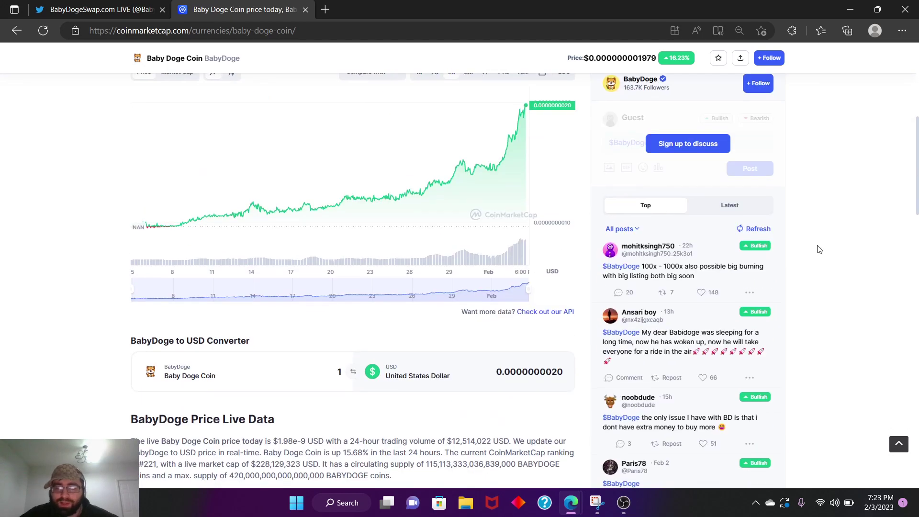
- Switch the Live Baby Doge Coin Chat from Top to Latest posts
{"action": "left_click", "coordinate": [730, 206]}
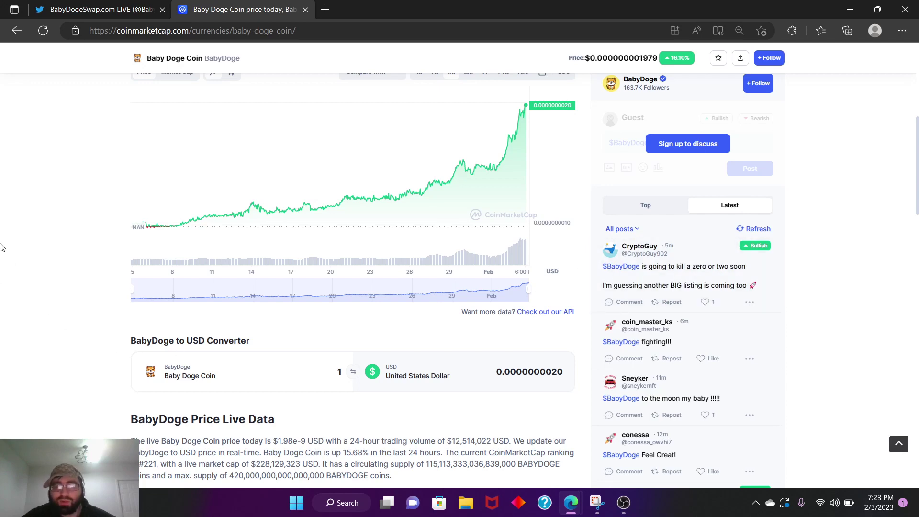
{"action": "scroll", "coordinate": [3, 247], "scroll_direction": "up", "scroll_amount": 2}
{"action": "scroll", "coordinate": [10, 241], "scroll_direction": "up", "scroll_amount": 3}
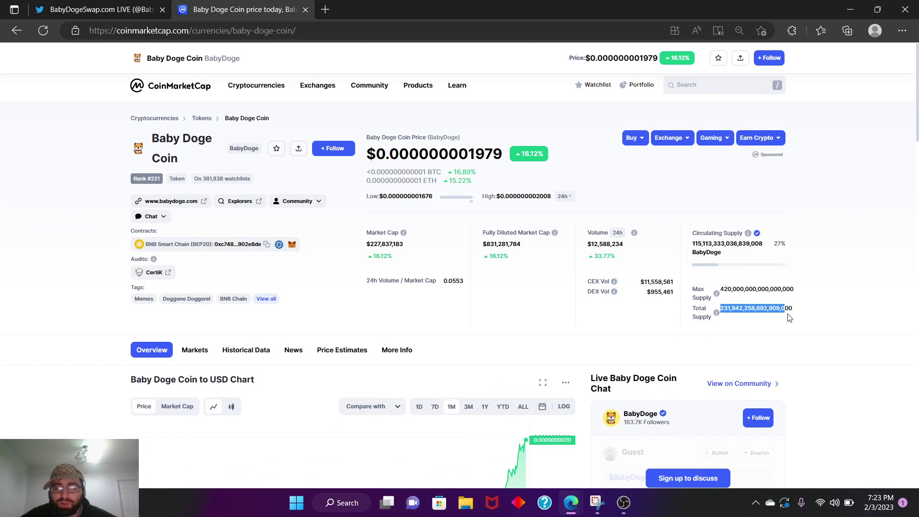
- Highlight Baby Doge Coin's 231.9 quadrillion Total Supply figure several times
{"action": "left_click_drag", "start_coordinate": [722, 312], "coordinate": [798, 314]}
{"action": "left_click", "coordinate": [609, 346]}
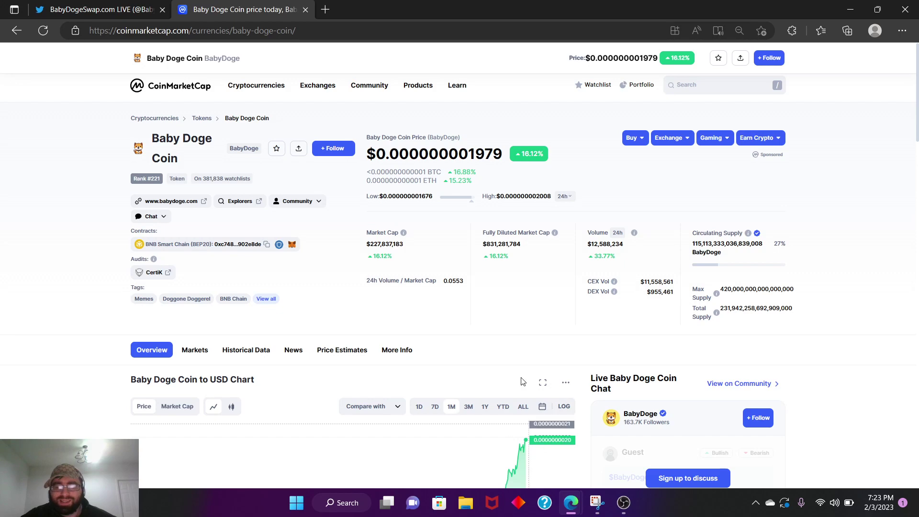
{"action": "left_click_drag", "start_coordinate": [722, 307], "coordinate": [796, 312]}
{"action": "left_click", "coordinate": [723, 309]}
{"action": "mouse_move", "coordinate": [717, 313]}
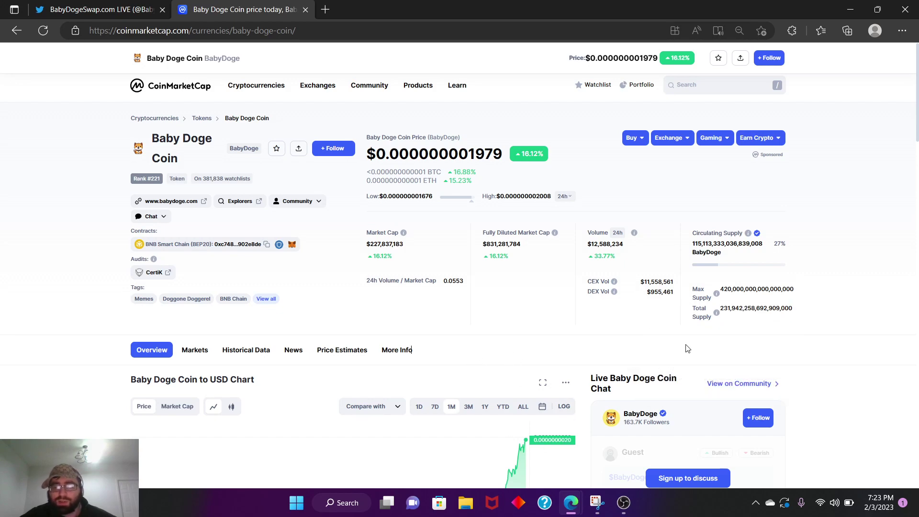
{"action": "left_click_drag", "start_coordinate": [722, 307], "coordinate": [796, 312]}
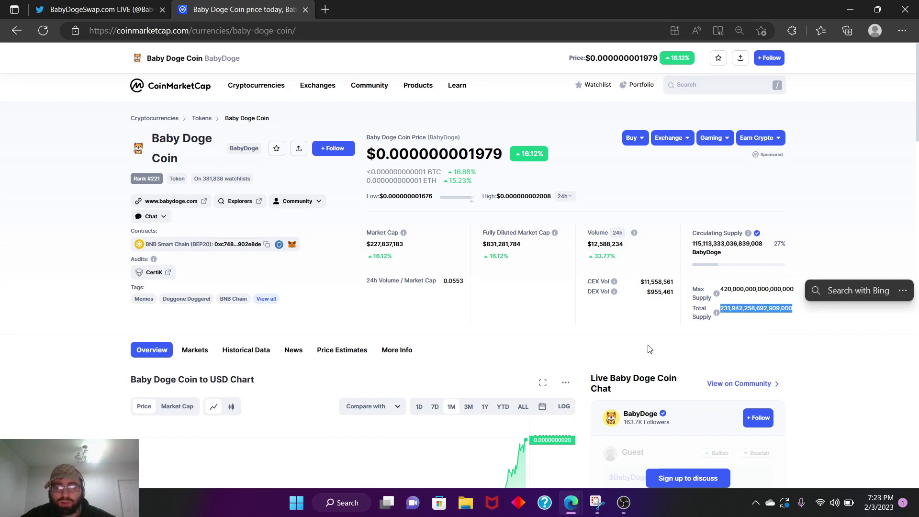
{"action": "scroll", "coordinate": [773, 361], "scroll_direction": "down", "scroll_amount": 2}
{"action": "scroll", "coordinate": [836, 367], "scroll_direction": "down", "scroll_amount": 3}
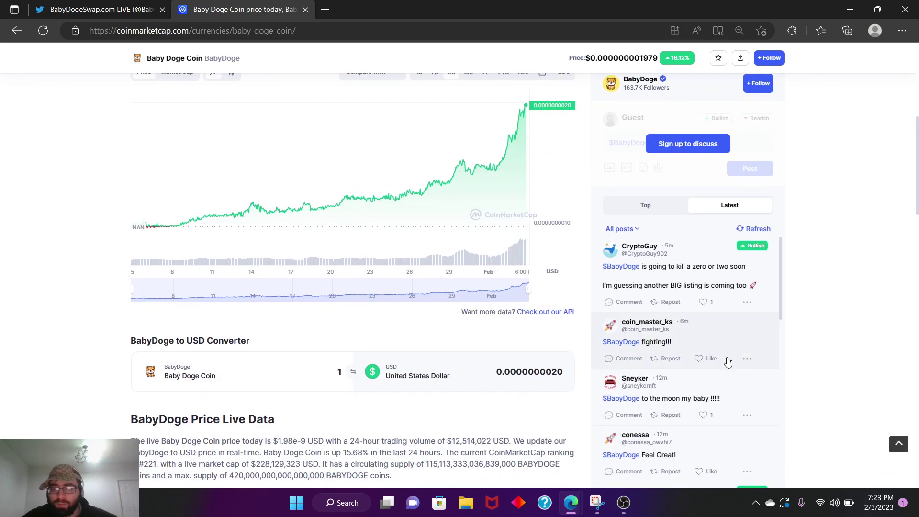
{"action": "scroll", "coordinate": [661, 348], "scroll_direction": "down", "scroll_amount": 1}
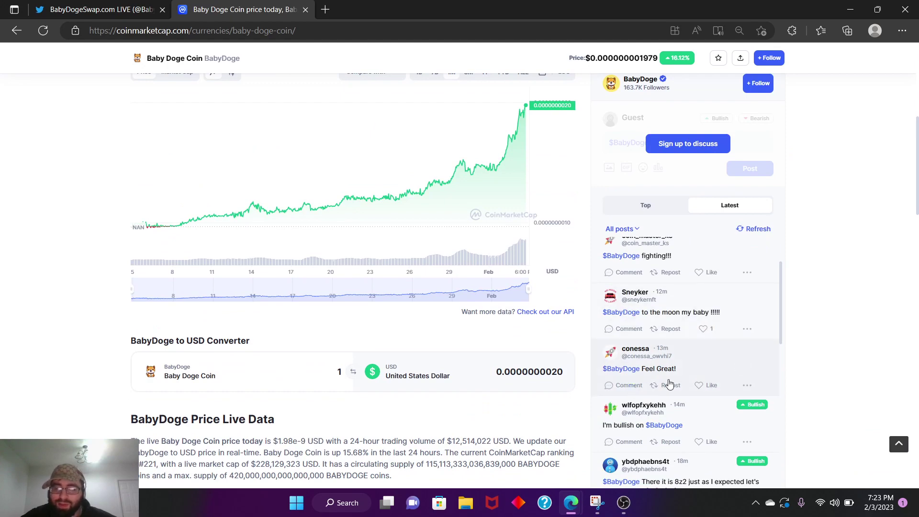
{"action": "scroll", "coordinate": [667, 381], "scroll_direction": "down", "scroll_amount": 2}
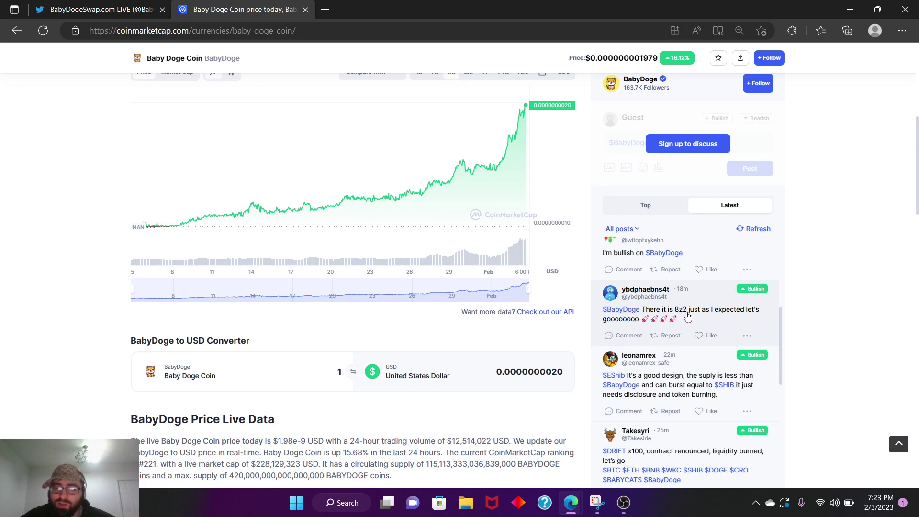
{"action": "scroll", "coordinate": [622, 338], "scroll_direction": "down", "scroll_amount": 1}
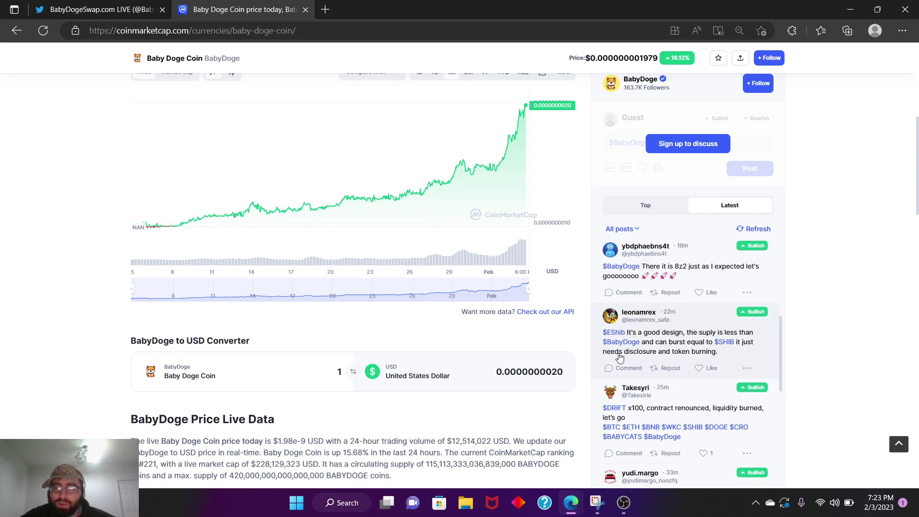
{"action": "scroll", "coordinate": [619, 358], "scroll_direction": "down", "scroll_amount": 2}
{"action": "scroll", "coordinate": [619, 359], "scroll_direction": "down", "scroll_amount": 2}
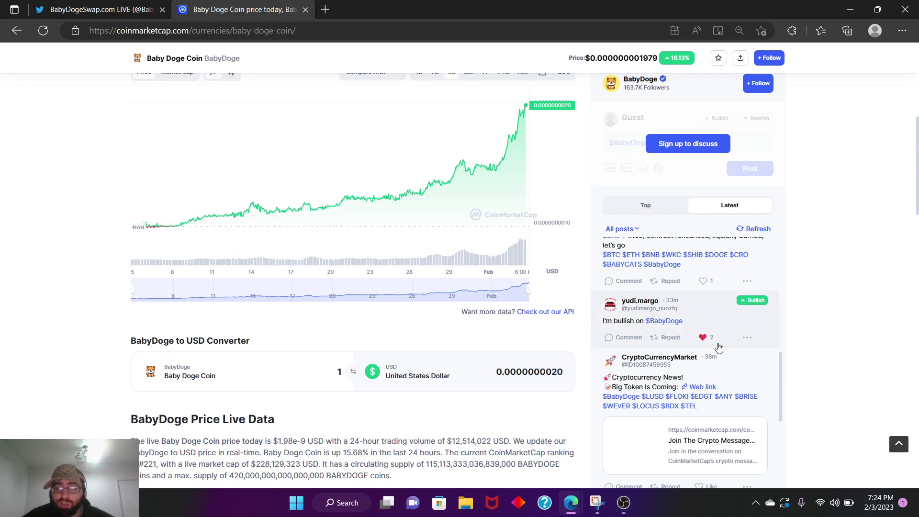
{"action": "scroll", "coordinate": [715, 355], "scroll_direction": "down", "scroll_amount": 2}
{"action": "scroll", "coordinate": [718, 373], "scroll_direction": "down", "scroll_amount": 1}
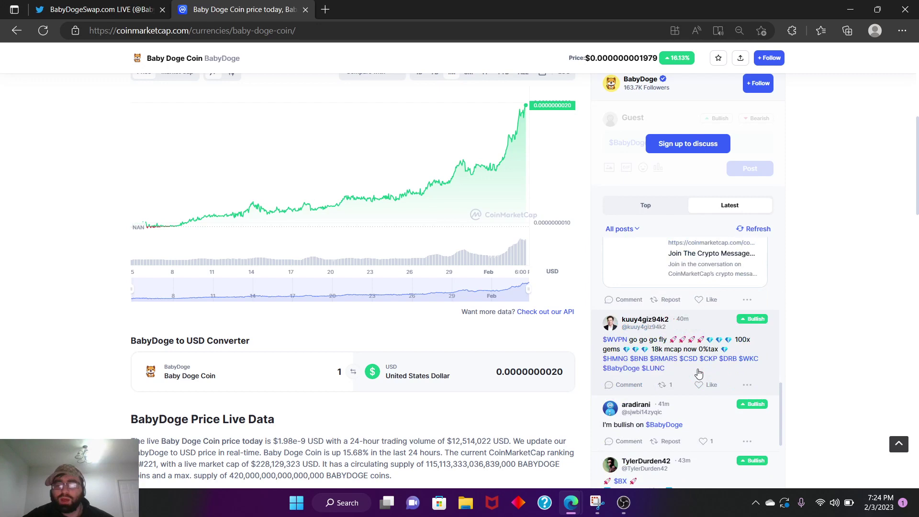
{"action": "scroll", "coordinate": [718, 388], "scroll_direction": "down", "scroll_amount": 2}
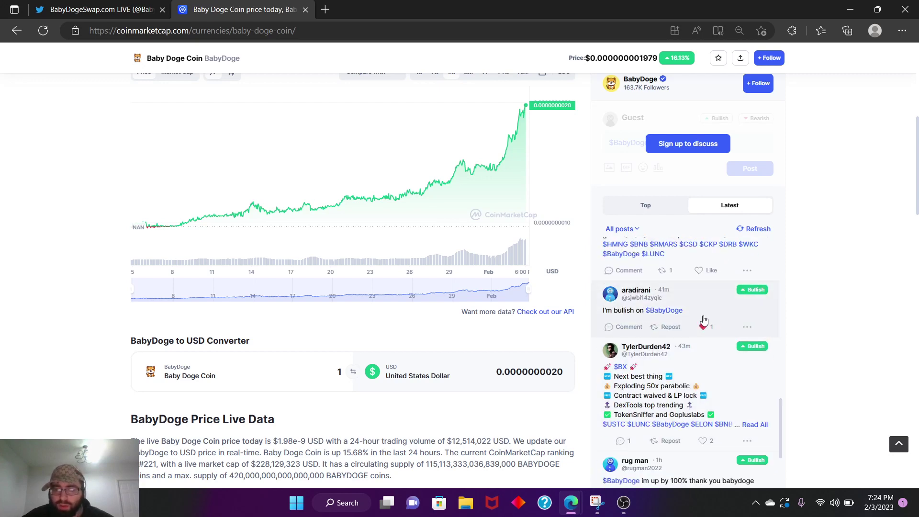
{"action": "scroll", "coordinate": [704, 324], "scroll_direction": "down", "scroll_amount": 2}
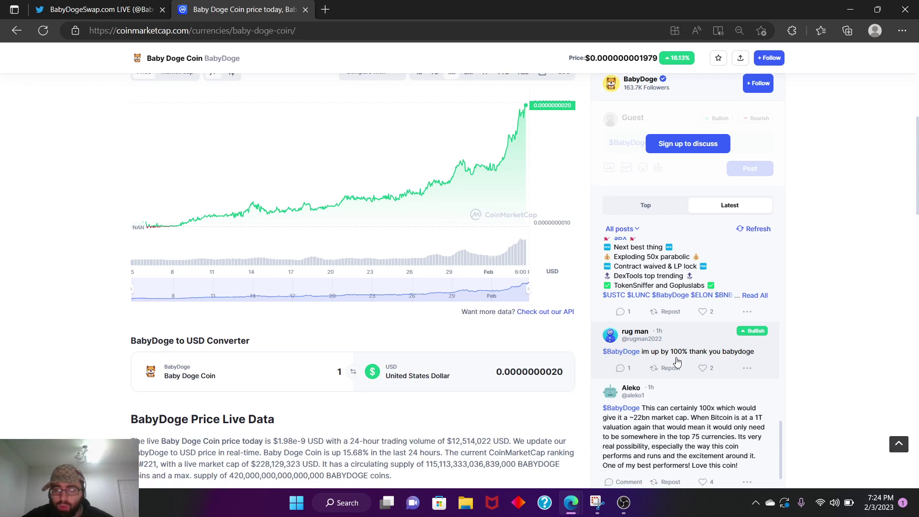
{"action": "scroll", "coordinate": [730, 356], "scroll_direction": "down", "scroll_amount": 2}
{"action": "scroll", "coordinate": [721, 356], "scroll_direction": "up", "scroll_amount": 1}
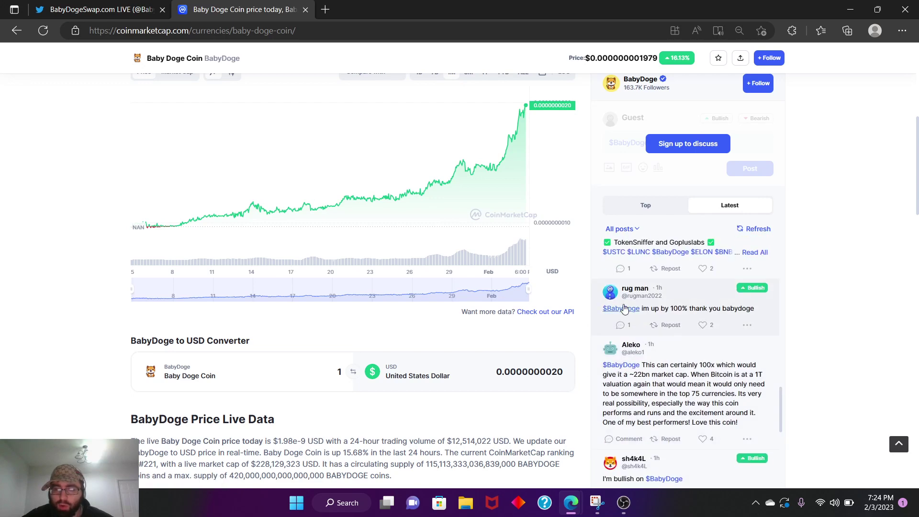
{"action": "scroll", "coordinate": [686, 338], "scroll_direction": "down", "scroll_amount": 2}
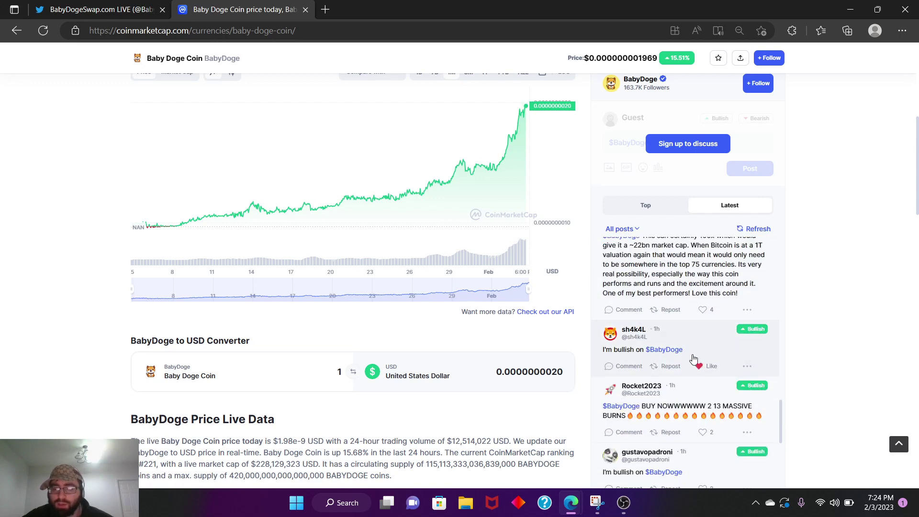
{"action": "scroll", "coordinate": [669, 424], "scroll_direction": "down", "scroll_amount": 1}
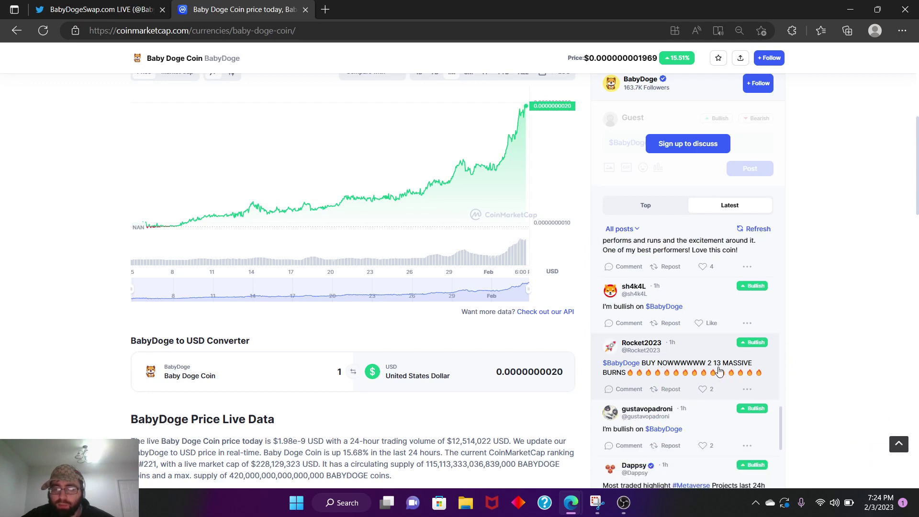
{"action": "scroll", "coordinate": [722, 375], "scroll_direction": "down", "scroll_amount": 2}
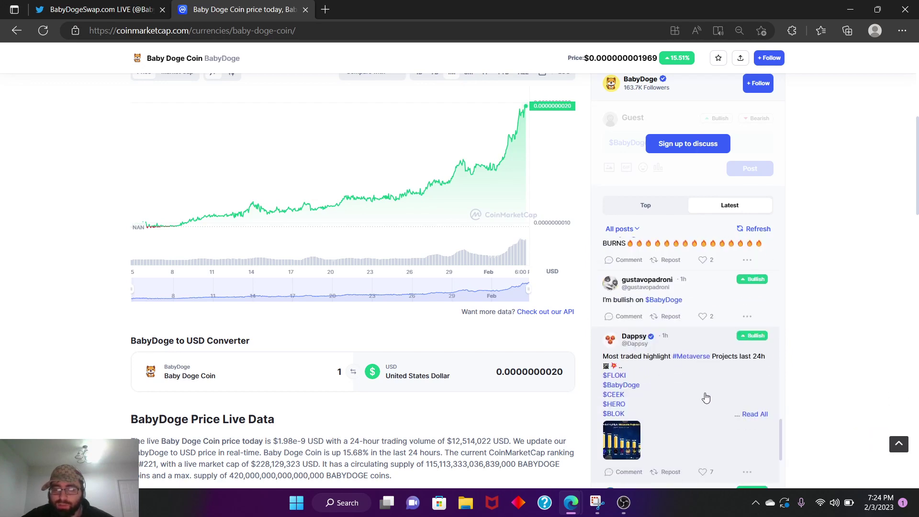
{"action": "scroll", "coordinate": [704, 396], "scroll_direction": "down", "scroll_amount": 3}
{"action": "scroll", "coordinate": [643, 392], "scroll_direction": "down", "scroll_amount": 2}
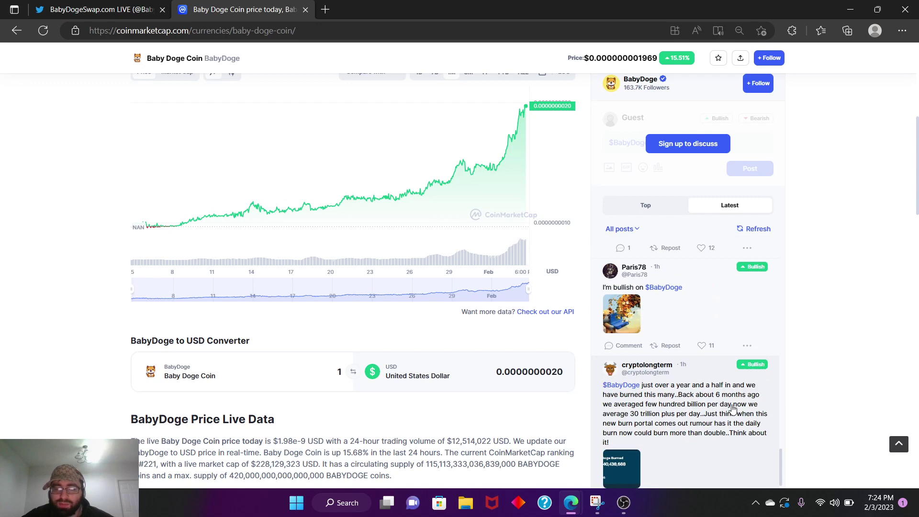
{"action": "scroll", "coordinate": [729, 410], "scroll_direction": "down", "scroll_amount": 1}
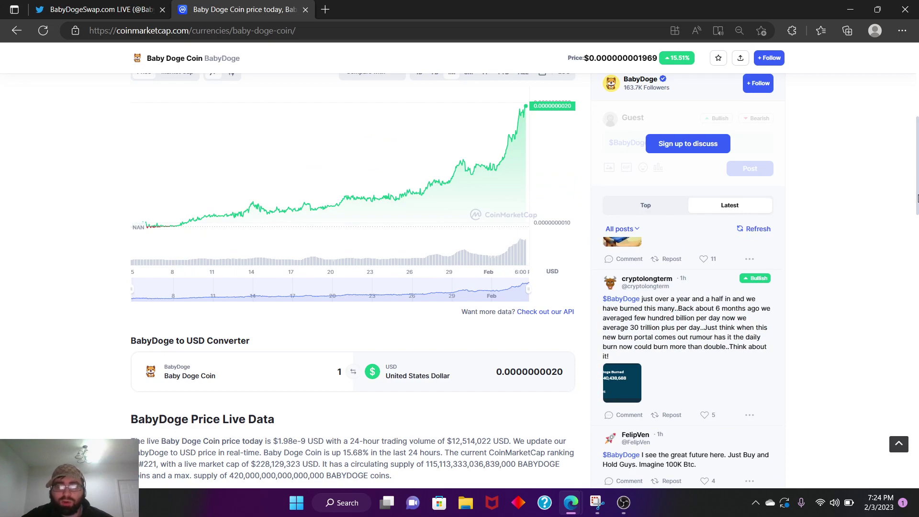
{"action": "scroll", "coordinate": [900, 215], "scroll_direction": "up", "scroll_amount": 5}
- Glance at the BabyDogeSwap profile, then highlight the 381,838 watchlist count on CoinMarketCap
{"action": "left_click", "coordinate": [101, 9]}
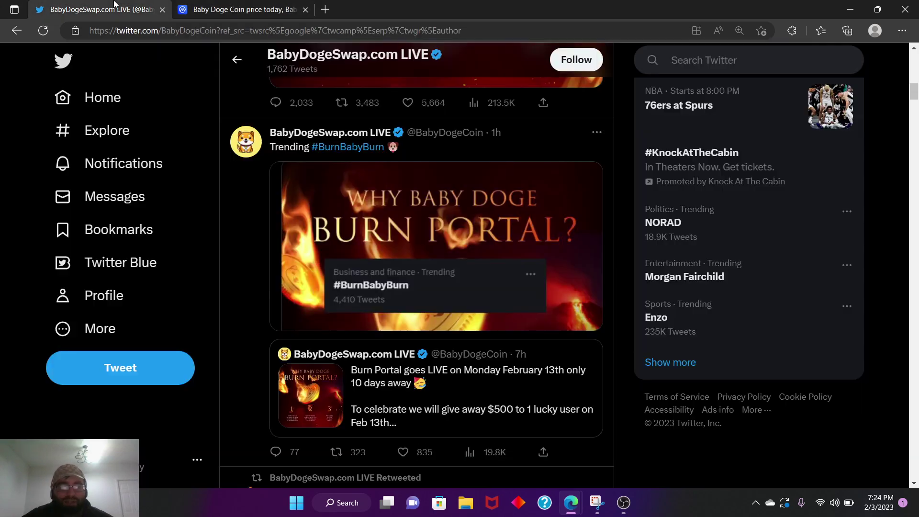
{"action": "scroll", "coordinate": [434, 243], "scroll_direction": "up", "scroll_amount": 2}
{"action": "scroll", "coordinate": [434, 243], "scroll_direction": "up", "scroll_amount": 4}
{"action": "scroll", "coordinate": [445, 243], "scroll_direction": "up", "scroll_amount": 3}
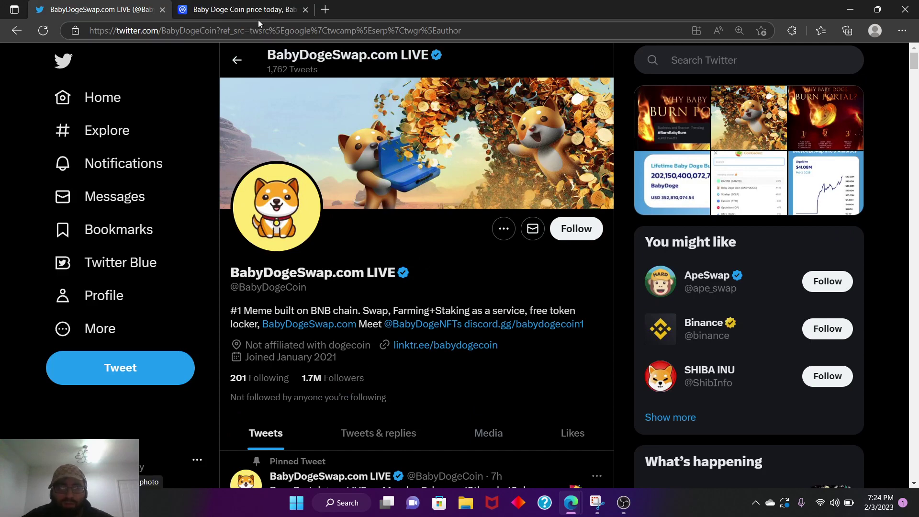
{"action": "left_click", "coordinate": [245, 9]}
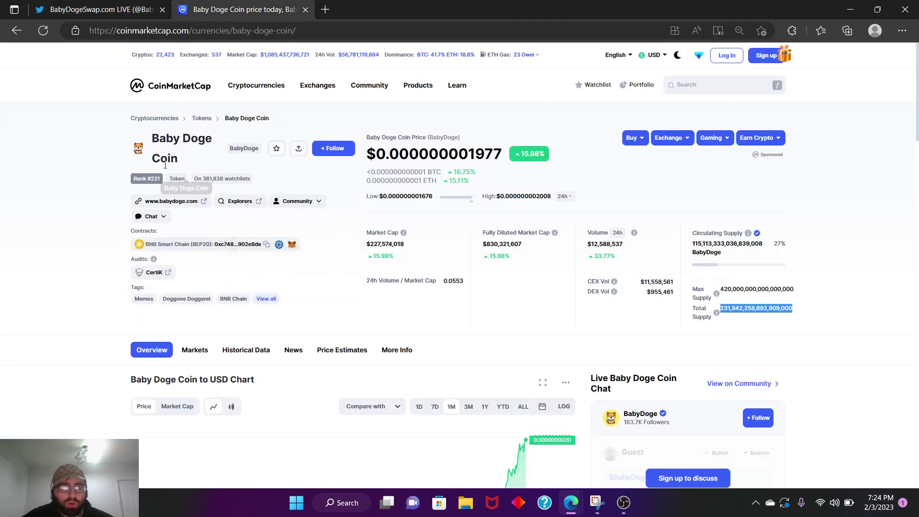
{"action": "left_click_drag", "start_coordinate": [198, 178], "coordinate": [253, 179]}
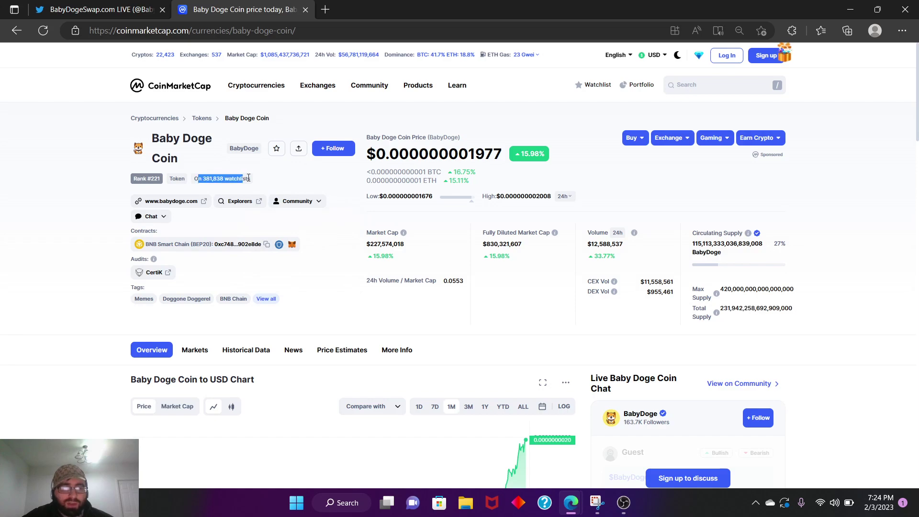
{"action": "scroll", "coordinate": [719, 370], "scroll_direction": "down", "scroll_amount": 2}
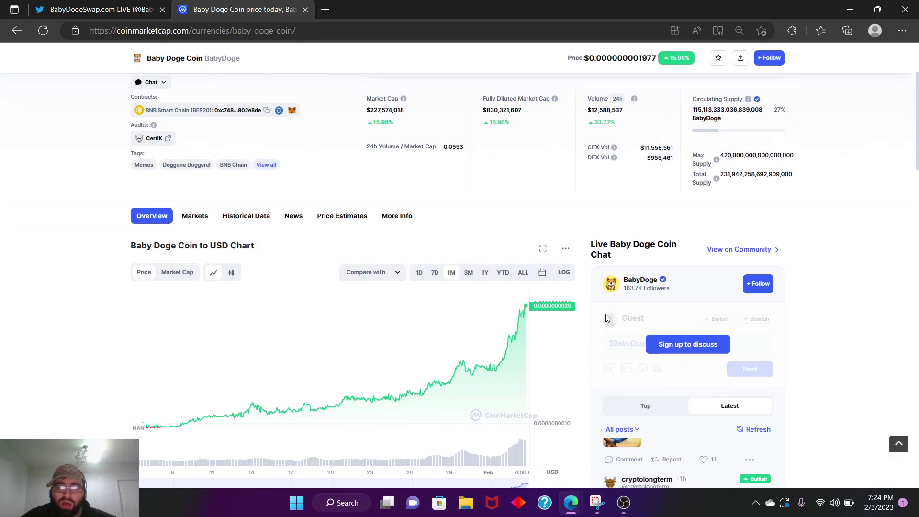
{"action": "scroll", "coordinate": [842, 219], "scroll_direction": "down", "scroll_amount": 4}
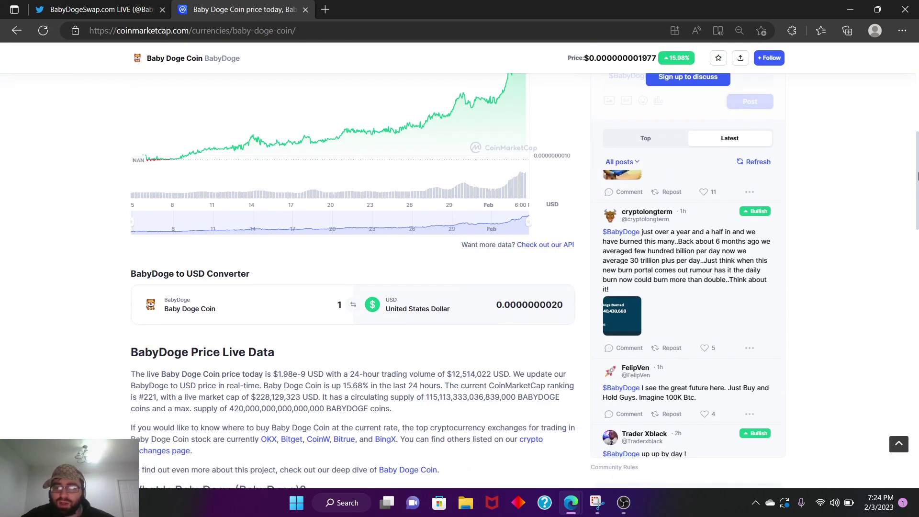
{"action": "scroll", "coordinate": [918, 176], "scroll_direction": "down", "scroll_amount": 2}
{"action": "scroll", "coordinate": [748, 205], "scroll_direction": "up", "scroll_amount": 1}
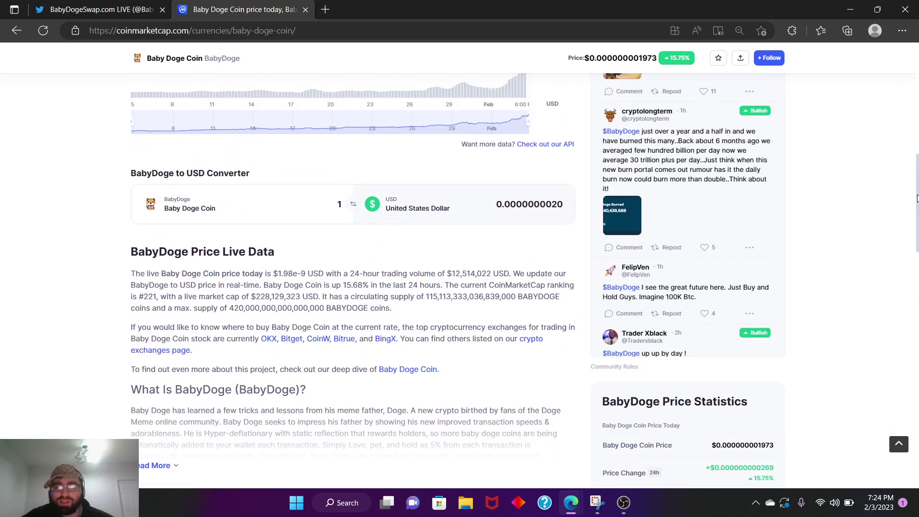
{"action": "scroll", "coordinate": [725, 189], "scroll_direction": "up", "scroll_amount": 3}
{"action": "scroll", "coordinate": [827, 174], "scroll_direction": "up", "scroll_amount": 2}
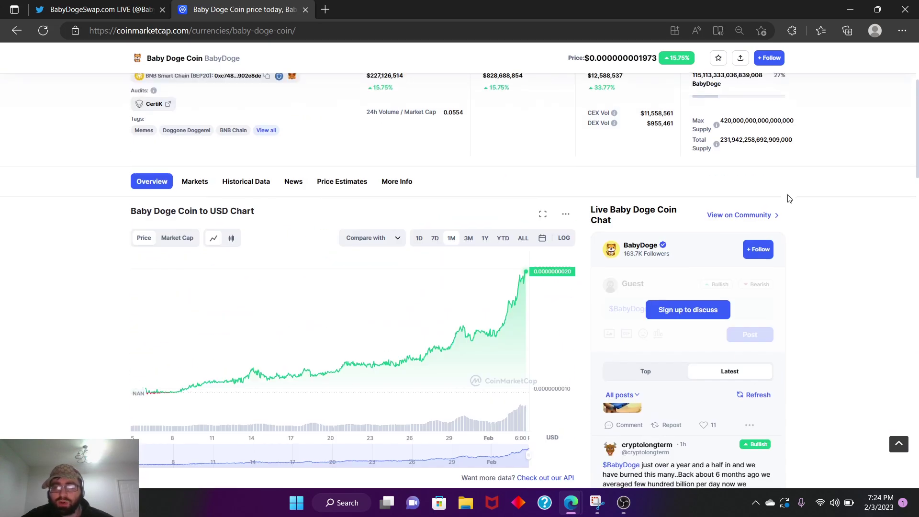
{"action": "scroll", "coordinate": [823, 214], "scroll_direction": "down", "scroll_amount": 3}
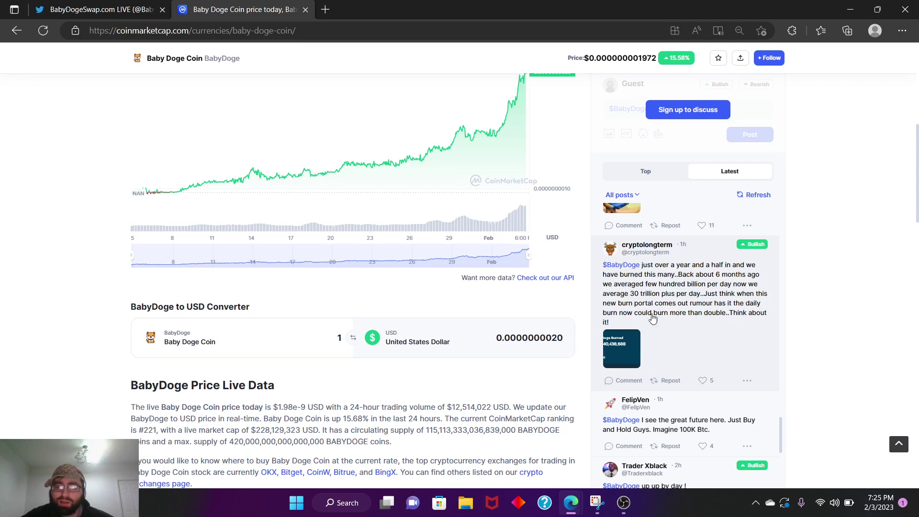
- Enlarge and close the lifetime-burned image, then highlight '30 trillion' in the burn-rate post
{"action": "left_click", "coordinate": [618, 348]}
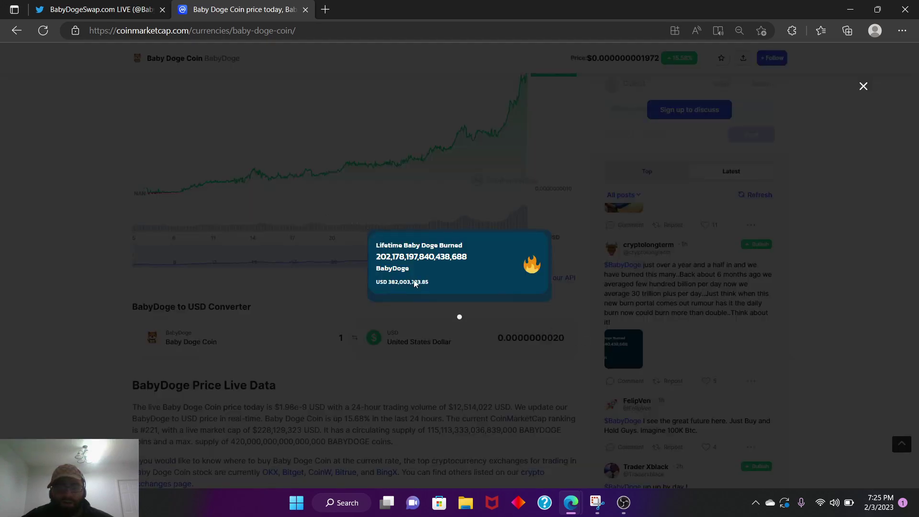
{"action": "left_click", "coordinate": [785, 334]}
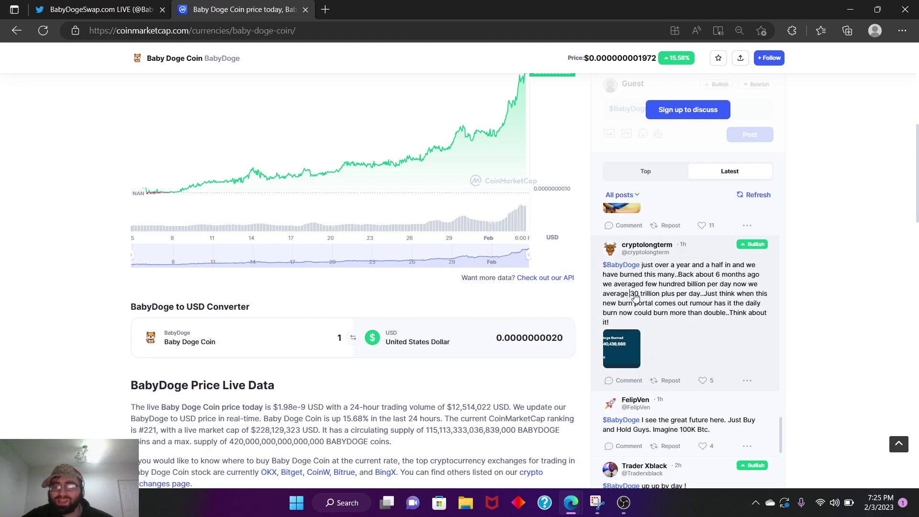
{"action": "left_click_drag", "start_coordinate": [632, 293], "coordinate": [662, 295]}
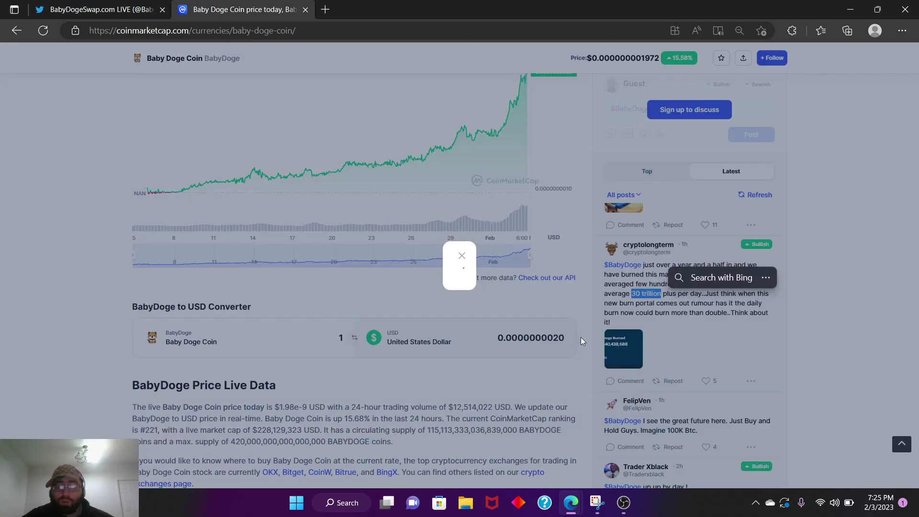
{"action": "left_click", "coordinate": [681, 291]}
{"action": "scroll", "coordinate": [728, 330], "scroll_direction": "down", "scroll_amount": 2}
{"action": "scroll", "coordinate": [728, 330], "scroll_direction": "down", "scroll_amount": 1}
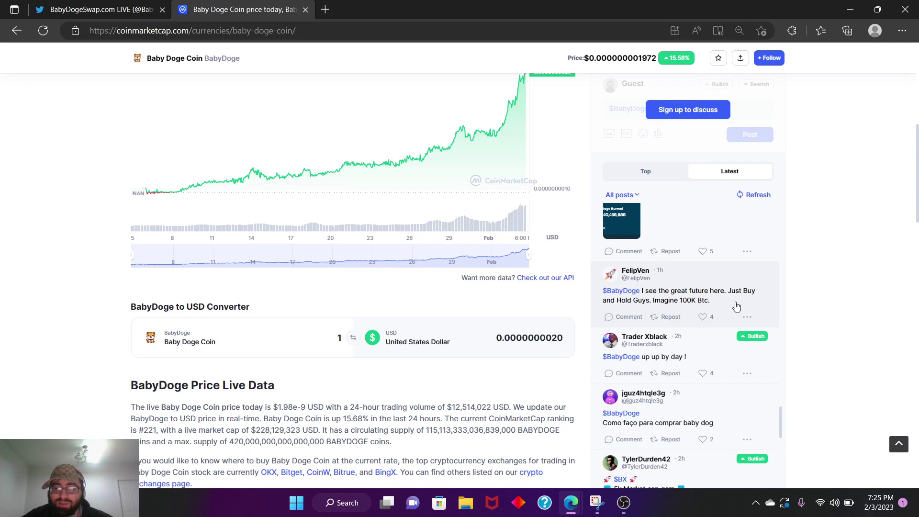
{"action": "scroll", "coordinate": [736, 307], "scroll_direction": "down", "scroll_amount": 2}
{"action": "scroll", "coordinate": [733, 273], "scroll_direction": "down", "scroll_amount": 2}
{"action": "scroll", "coordinate": [731, 261], "scroll_direction": "down", "scroll_amount": 2}
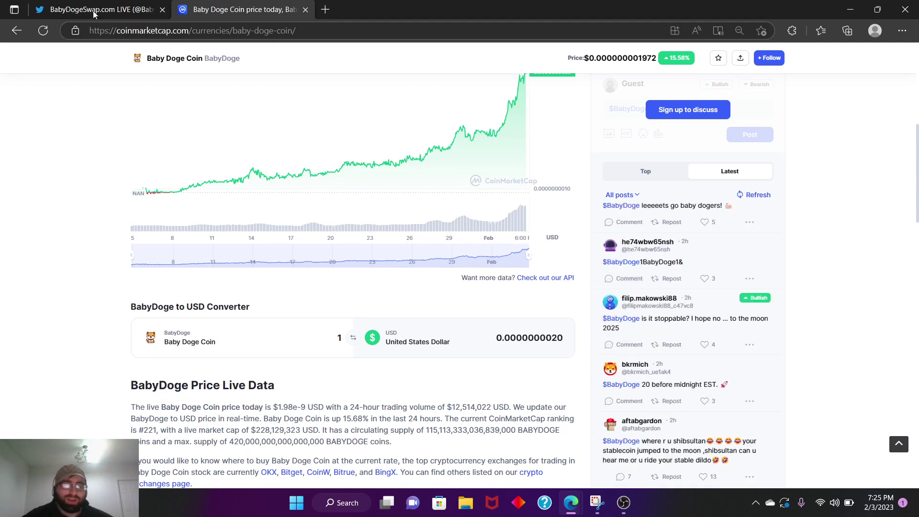
- Return to the BabyDogeSwap.com LIVE Twitter profile to review its pinned Burn Portal tweet
{"action": "left_click", "coordinate": [94, 9]}
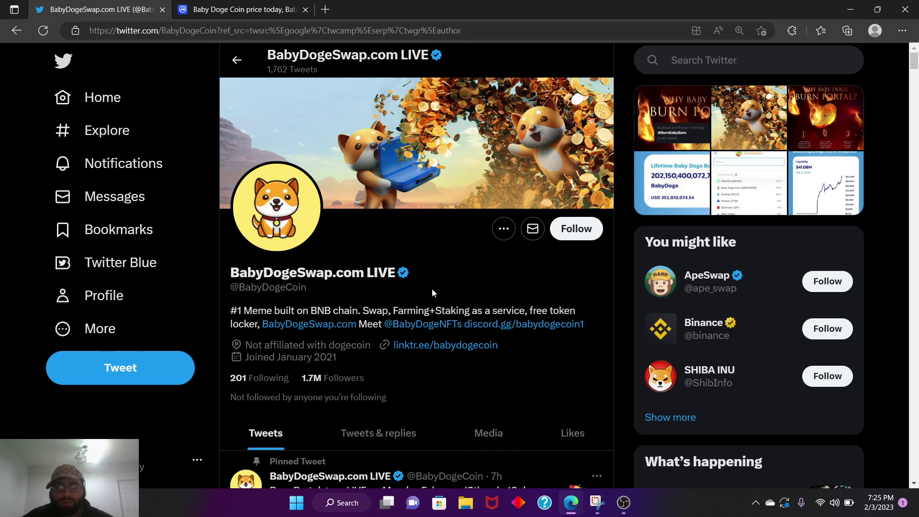
{"action": "scroll", "coordinate": [432, 293], "scroll_direction": "down", "scroll_amount": 3}
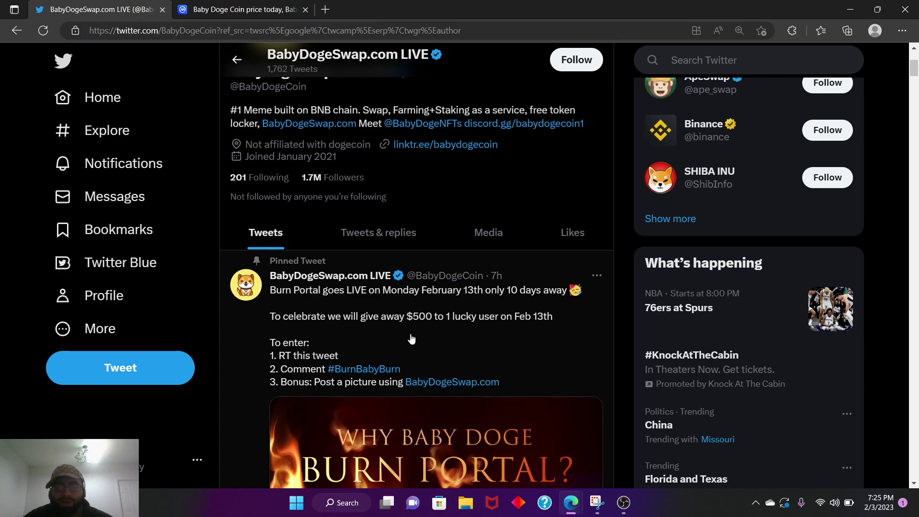
{"action": "scroll", "coordinate": [425, 316], "scroll_direction": "down", "scroll_amount": 5}
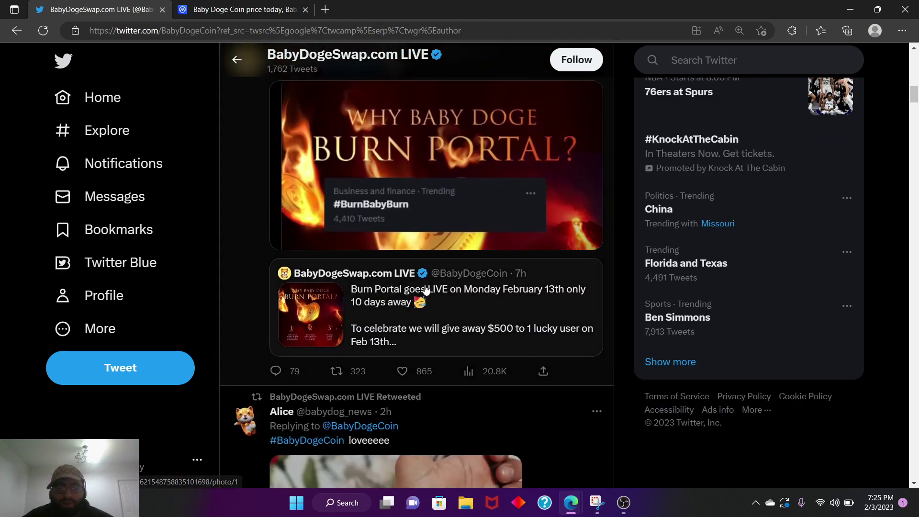
{"action": "scroll", "coordinate": [425, 289], "scroll_direction": "up", "scroll_amount": 2}
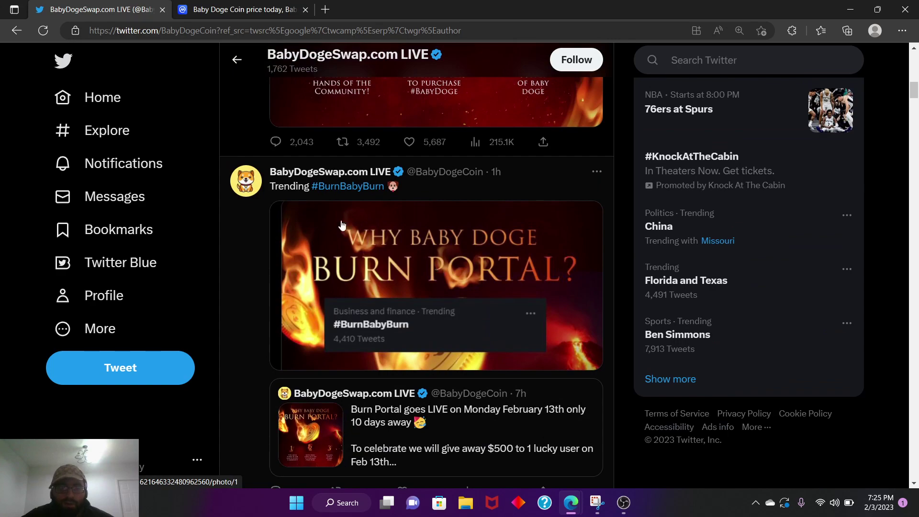
{"action": "scroll", "coordinate": [566, 318], "scroll_direction": "up", "scroll_amount": 2}
{"action": "scroll", "coordinate": [546, 295], "scroll_direction": "up", "scroll_amount": 2}
{"action": "scroll", "coordinate": [525, 266], "scroll_direction": "up", "scroll_amount": 3}
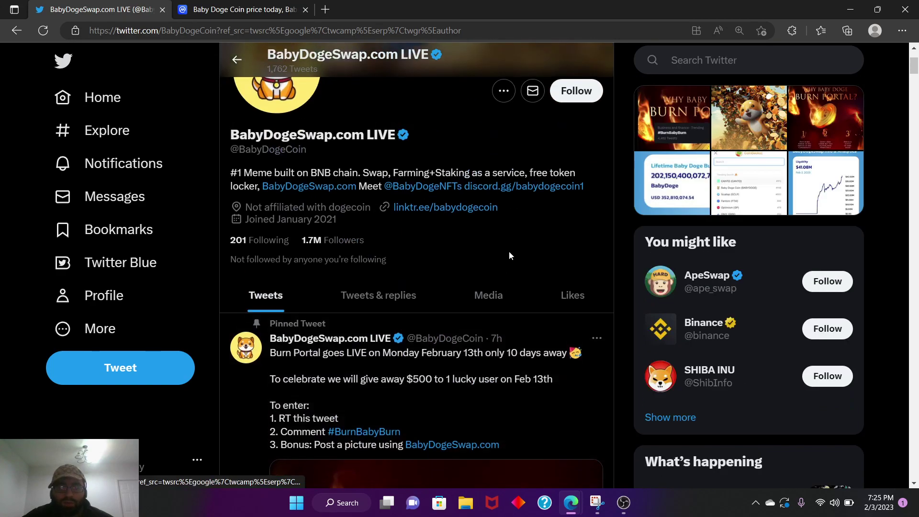
{"action": "scroll", "coordinate": [510, 251], "scroll_direction": "up", "scroll_amount": 2}
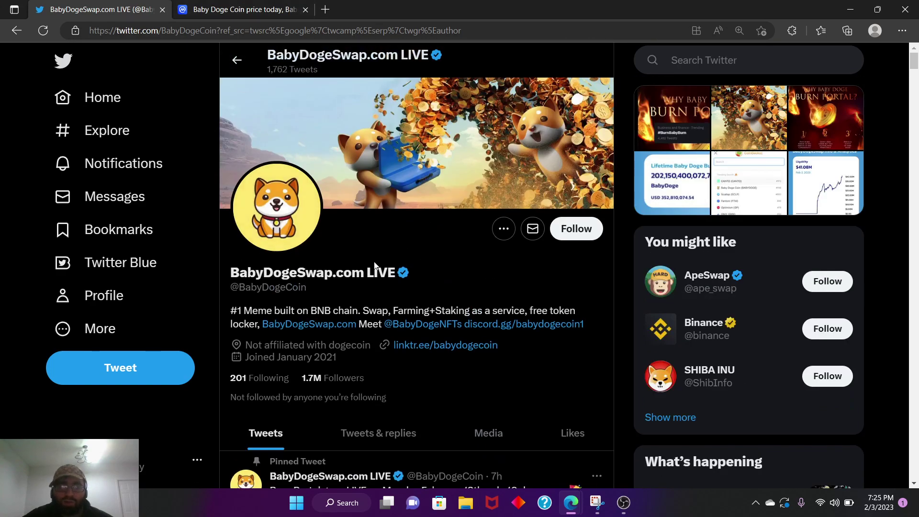